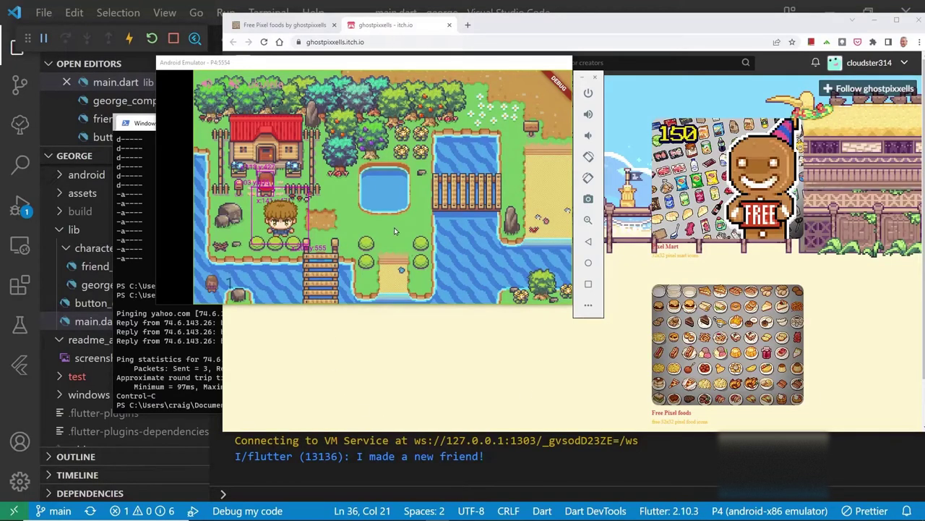
Walk the game character around the red-roofed house, east past the pond and south over the water in the running emulator.
{"action": "key", "text": "Up"}
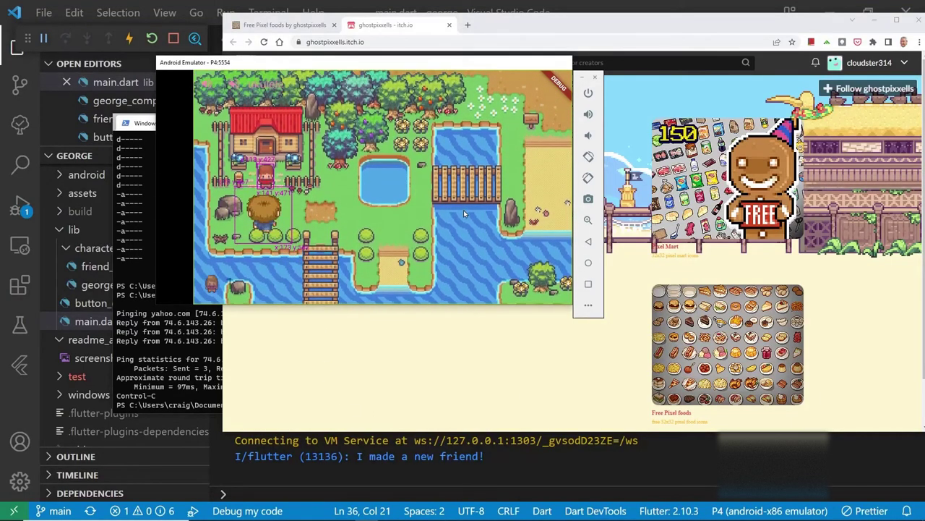
{"action": "key", "text": "Right"}
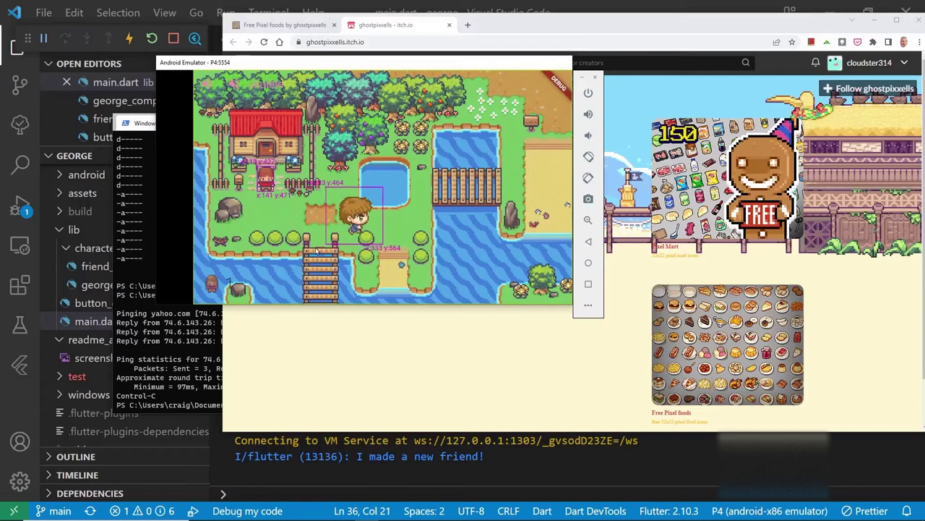
{"action": "key", "text": "Right"}
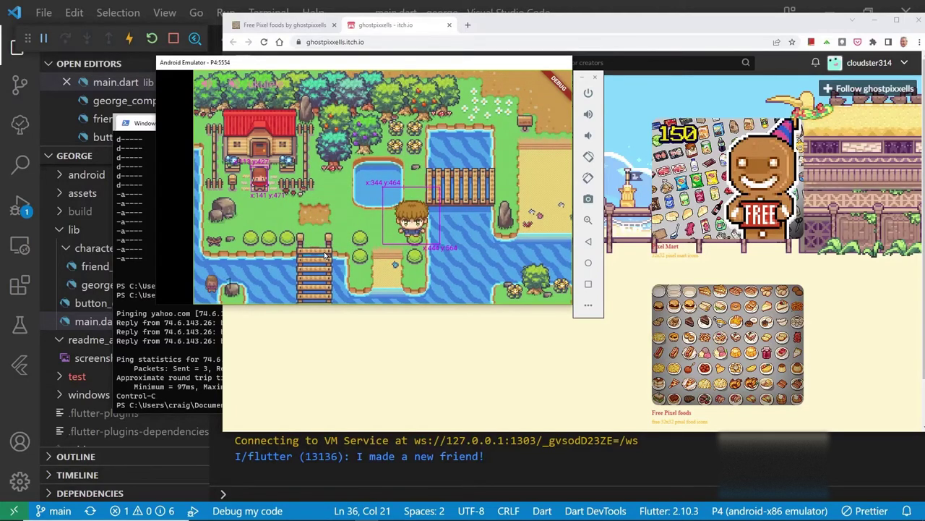
{"action": "key", "text": "Down"}
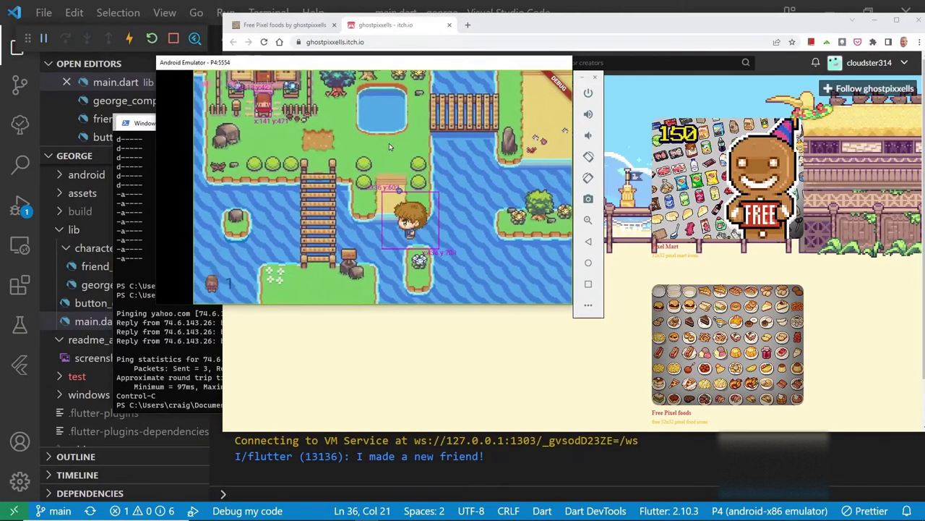
{"action": "key", "text": "Right"}
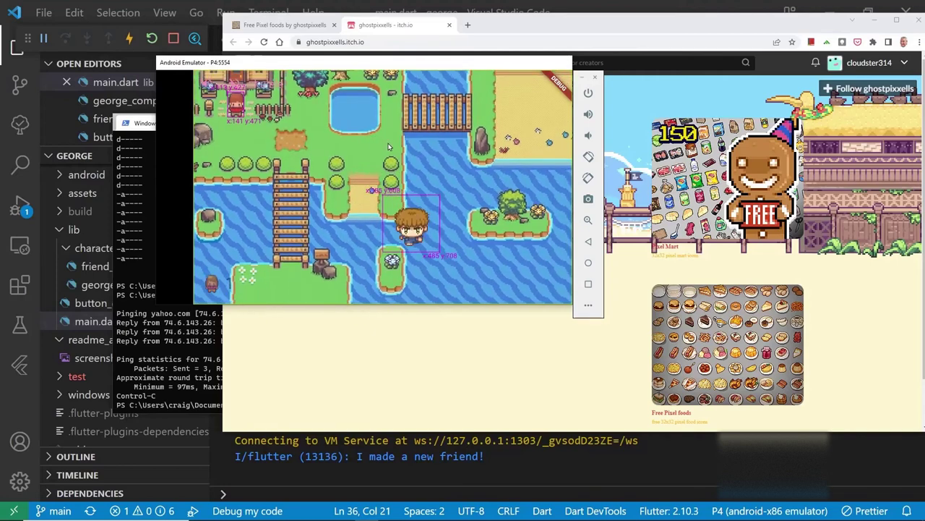
{"action": "key", "text": "Left"}
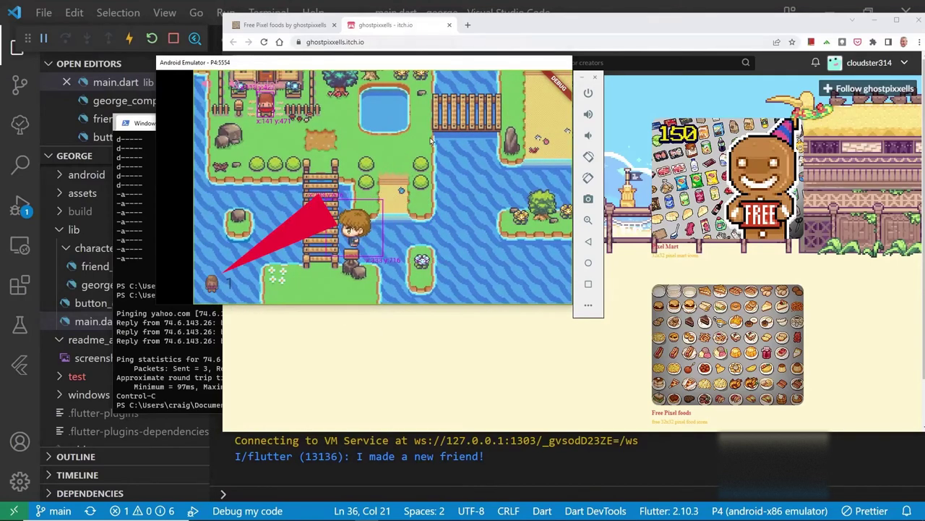
Walk the character north to the friend at the blue-roofed house to test the friend collision.
{"action": "key", "text": "Up"}
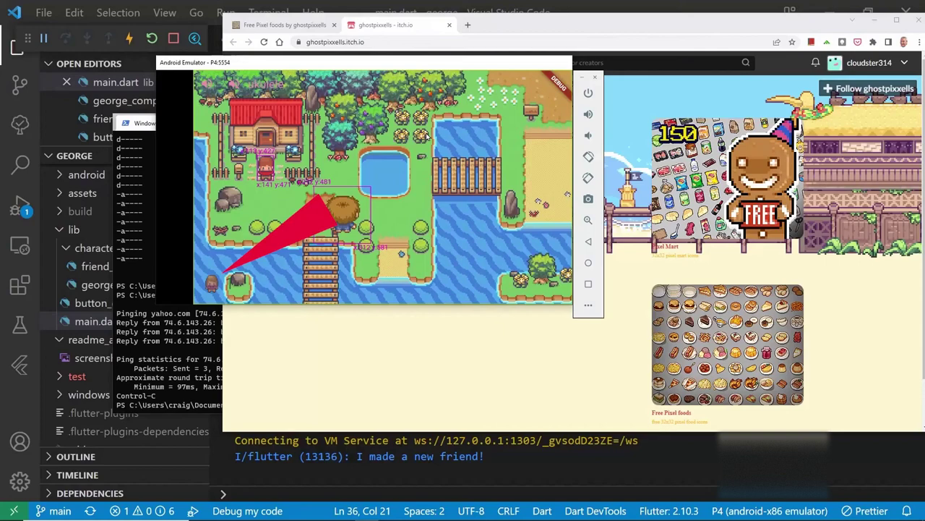
{"action": "key", "text": "Up"}
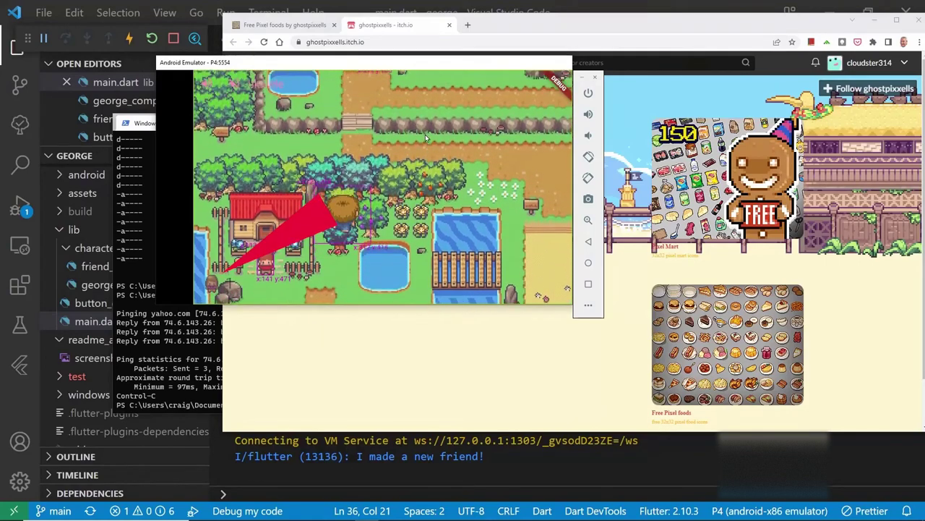
{"action": "key", "text": "Up"}
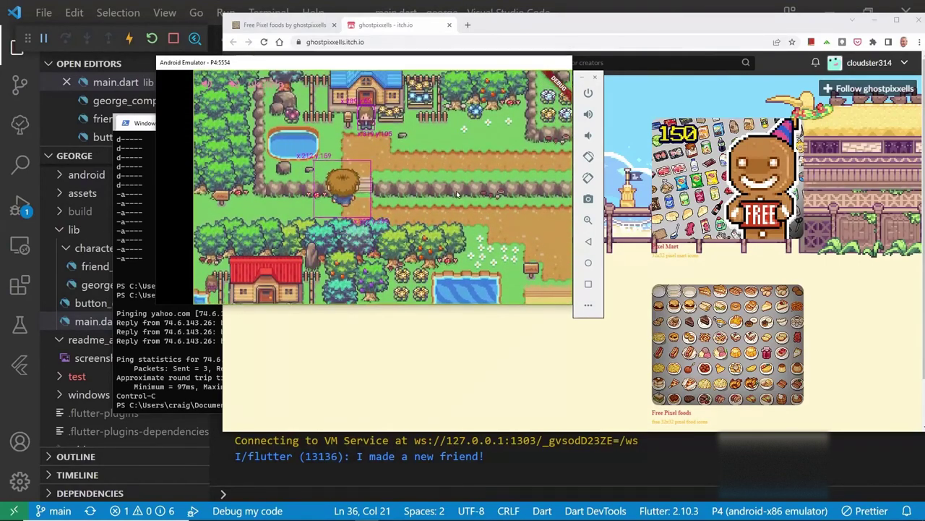
{"action": "key", "text": "Right"}
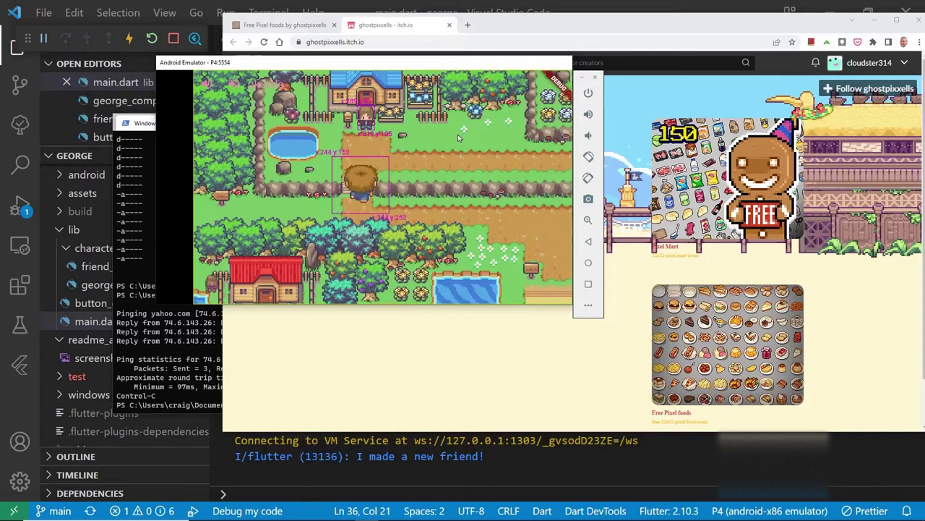
{"action": "key", "text": "Down"}
{"action": "key", "text": "Left"}
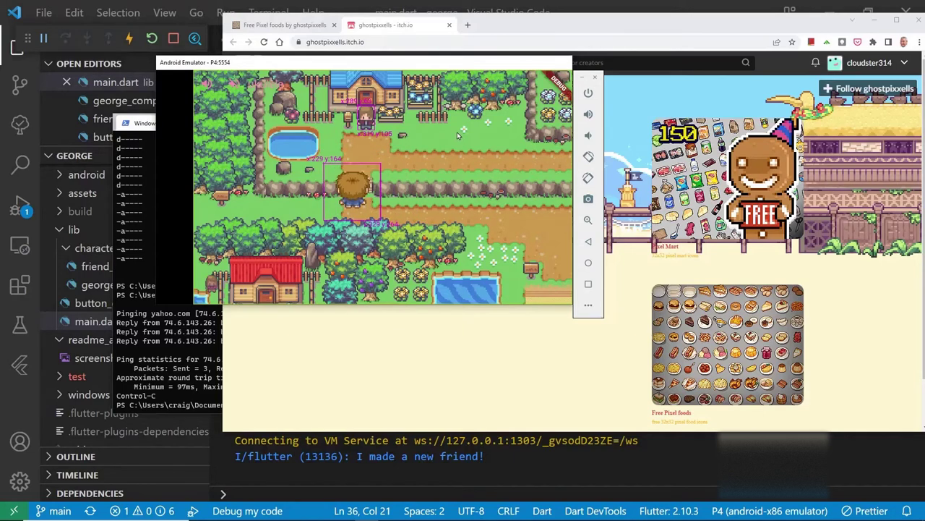
{"action": "key", "text": "Up"}
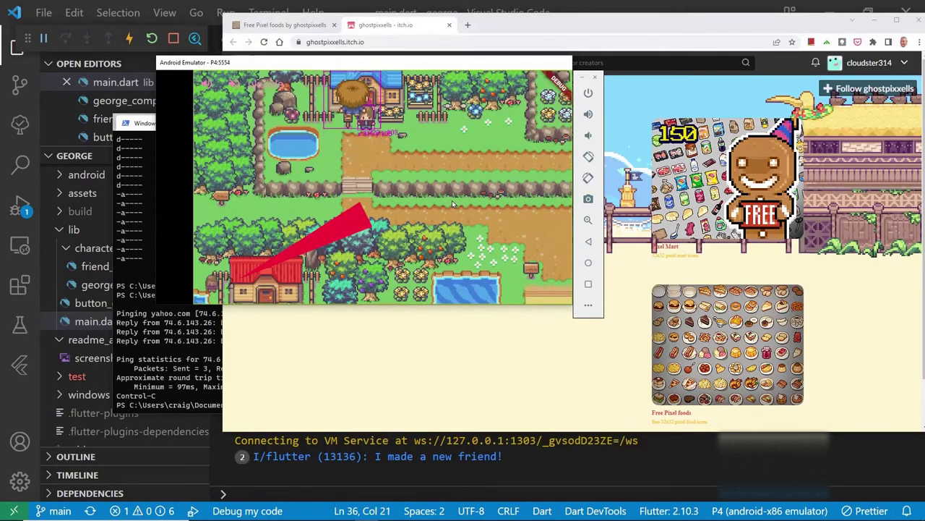
Move the character away from the friend, around the stone steps and east along the dirt path.
{"action": "key", "text": "Down"}
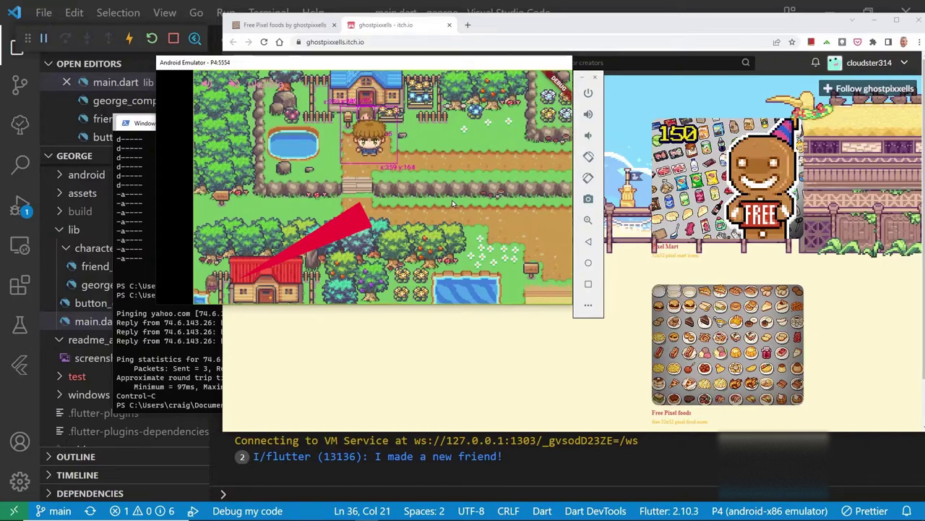
{"action": "key", "text": "Down"}
{"action": "key", "text": "Left"}
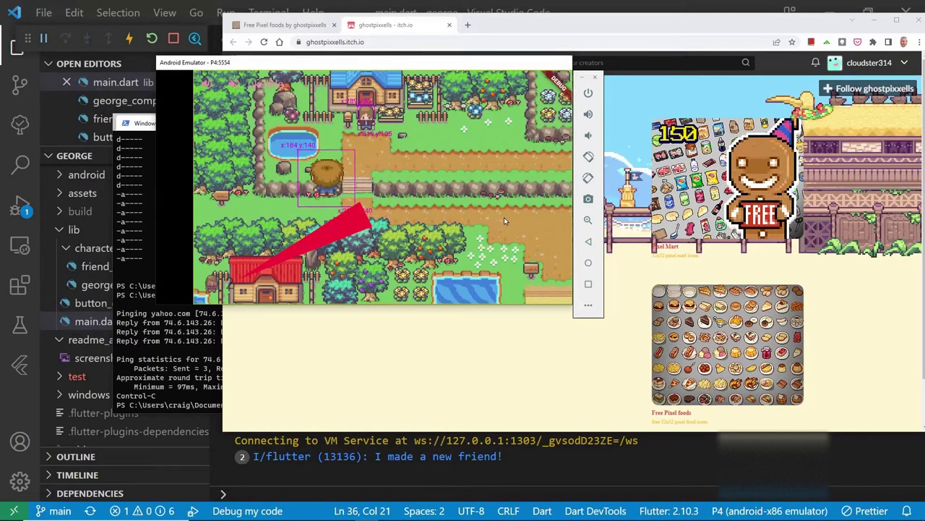
{"action": "key", "text": "Right"}
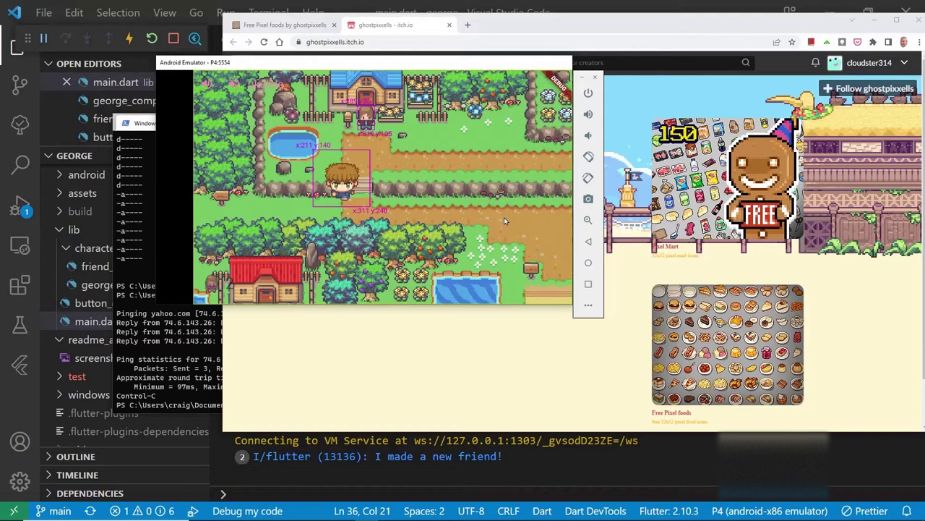
{"action": "key", "text": "Down"}
{"action": "key", "text": "Left"}
{"action": "key", "text": "Up"}
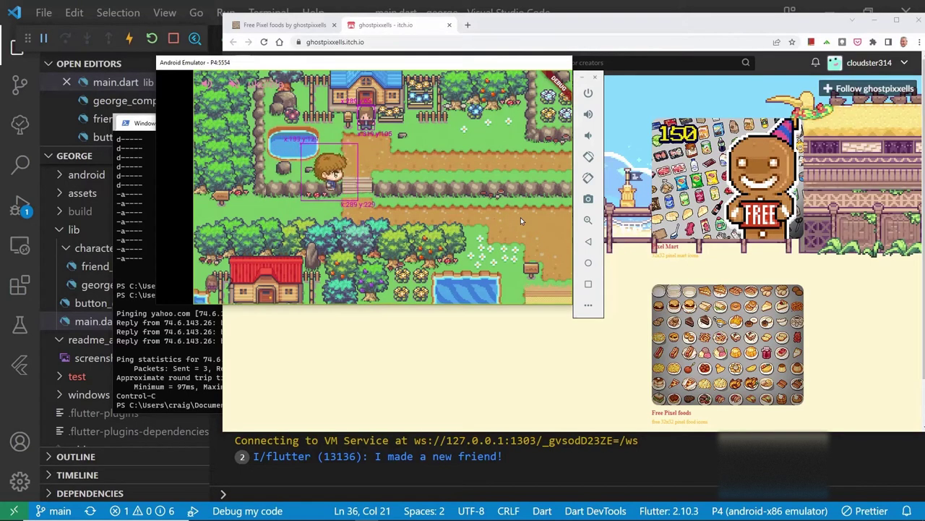
{"action": "key", "text": "Right"}
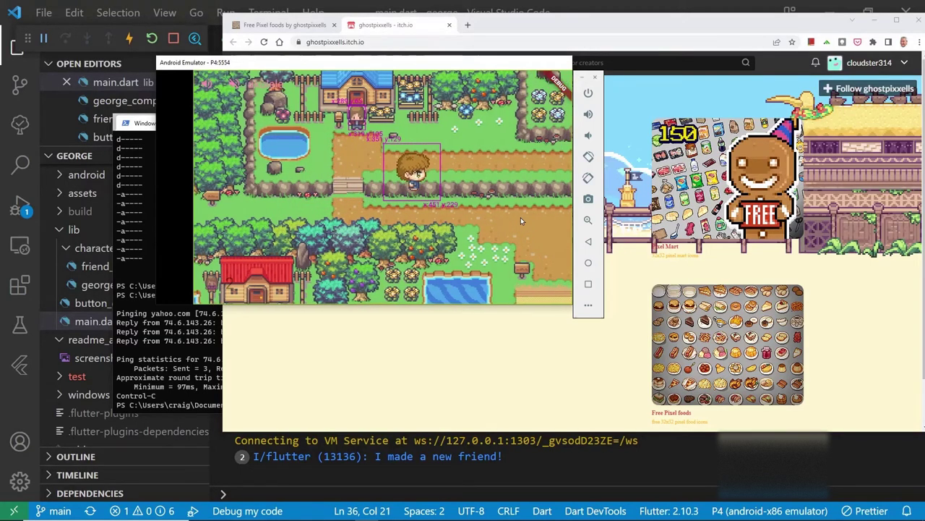
{"action": "key", "text": "Right"}
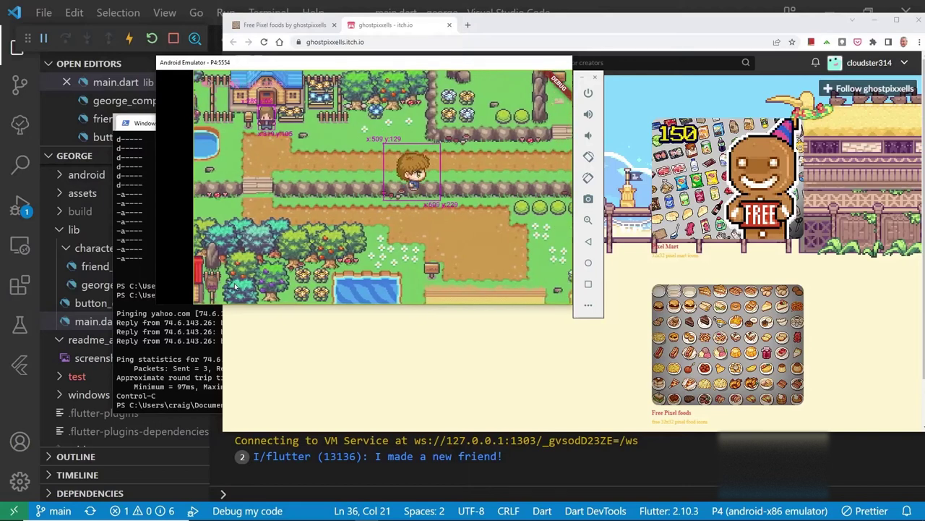
{"action": "key", "text": "Right"}
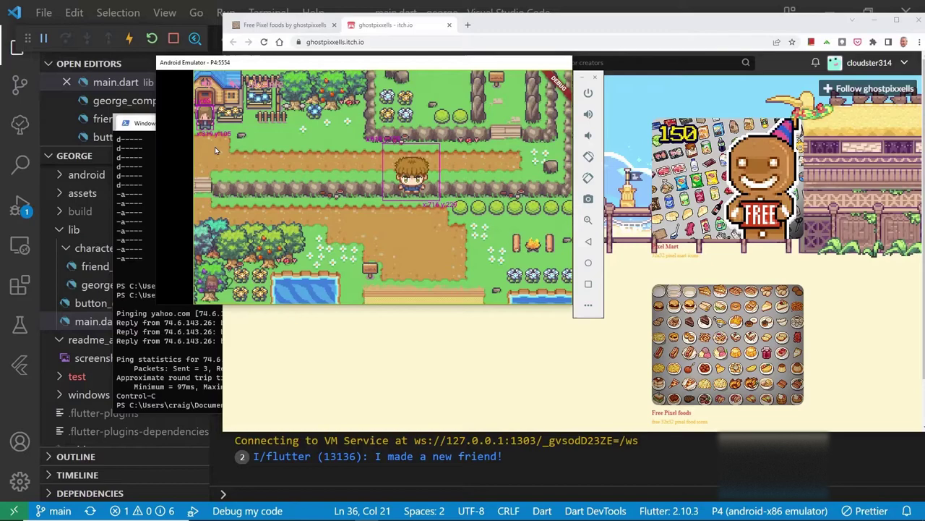
Walk the character back west to the stone steps below the blue-roofed house.
{"action": "key", "text": "Down"}
{"action": "key", "text": "Left"}
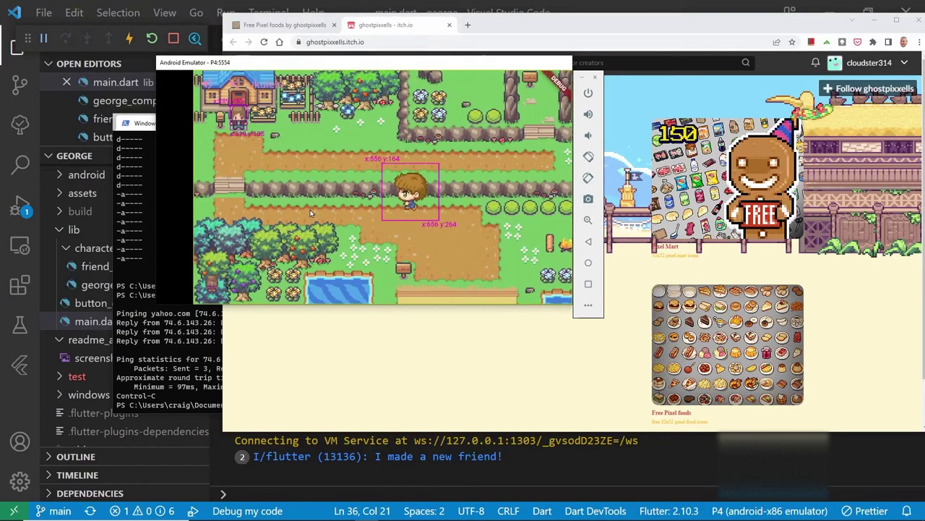
{"action": "key", "text": "Left"}
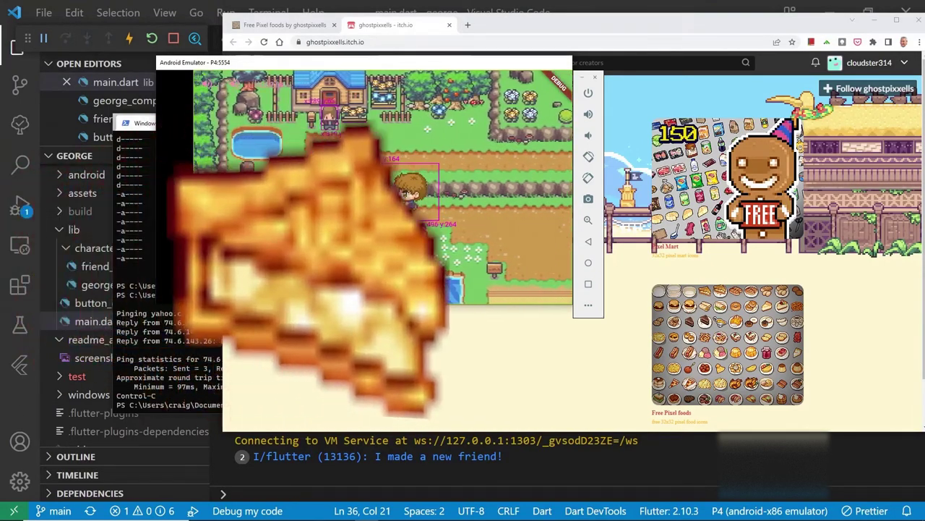
{"action": "key", "text": "Left"}
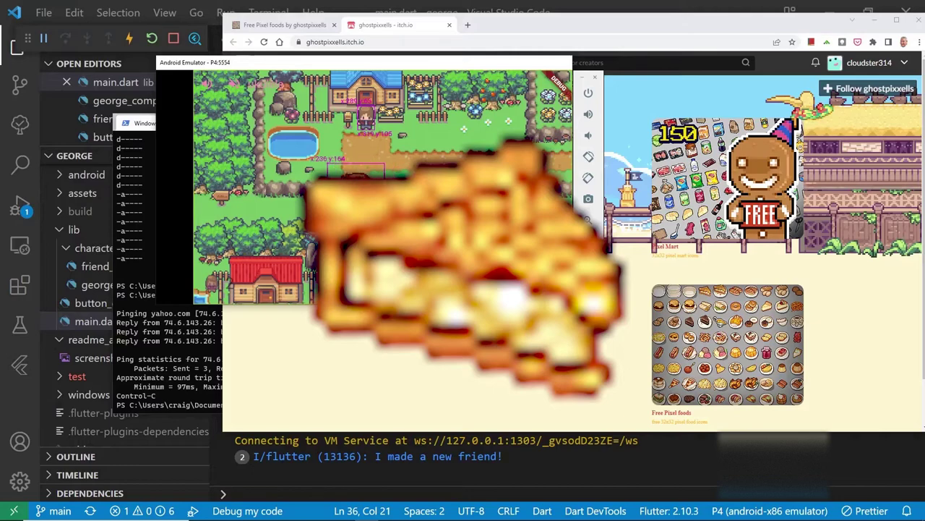
{"action": "key", "text": "Down"}
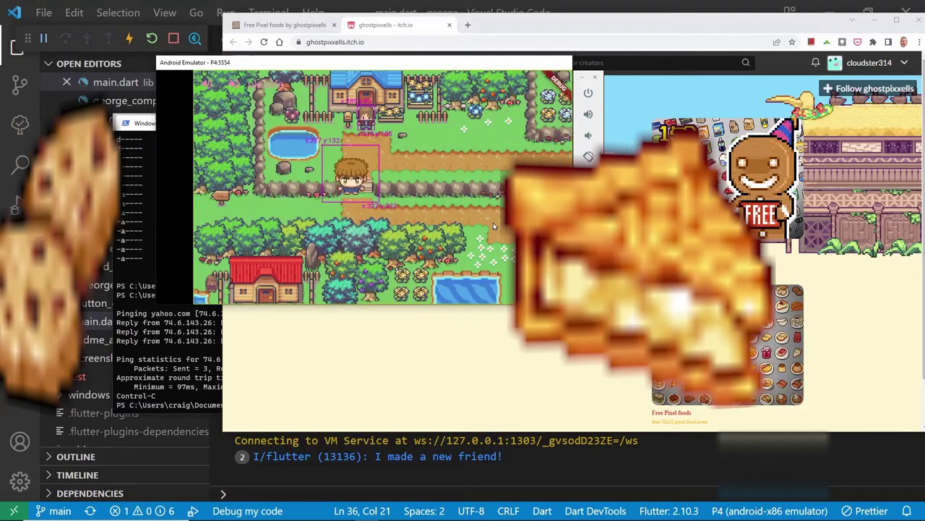
{"action": "key", "text": "Right"}
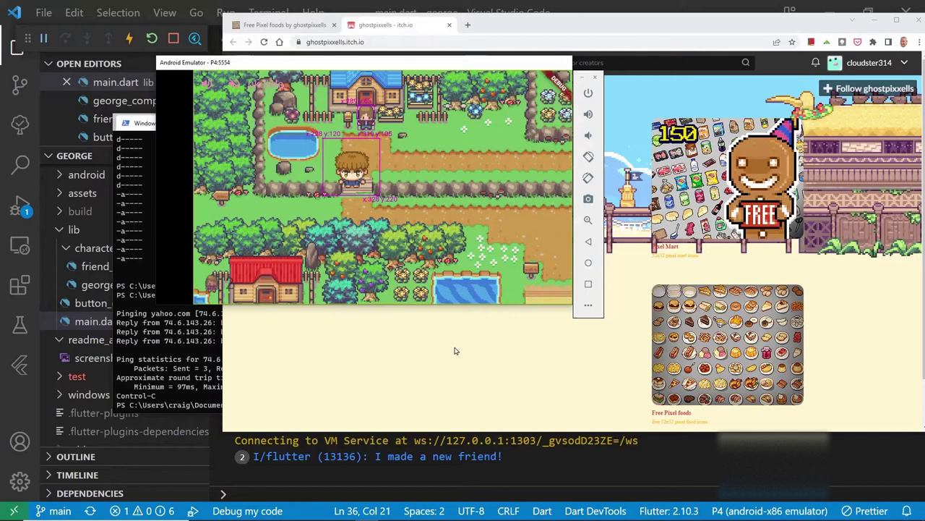
Switch to the browser, open ghostpixxells' Free Pixel foods asset page and examine its enlarged icon preview.
{"action": "left_click", "coordinate": [530, 380]}
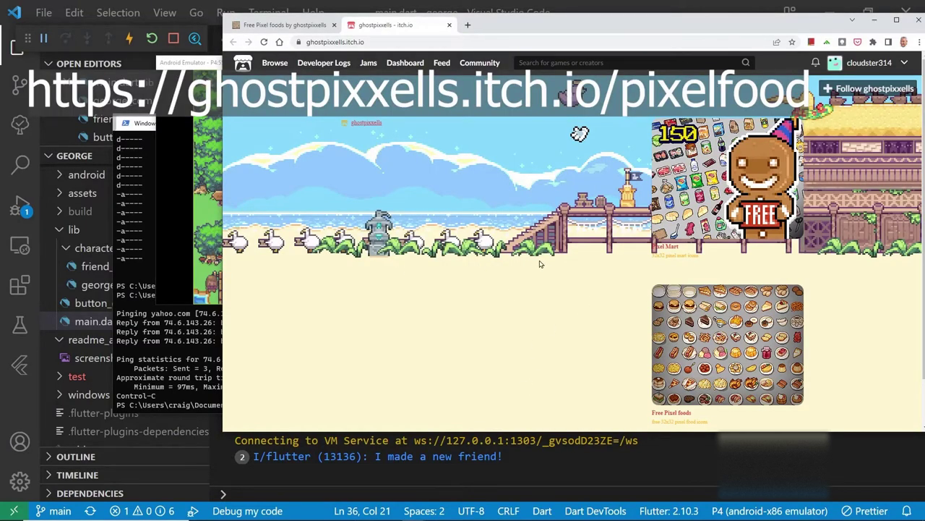
{"action": "scroll", "coordinate": [540, 264], "scroll_direction": "down", "scroll_amount": 1}
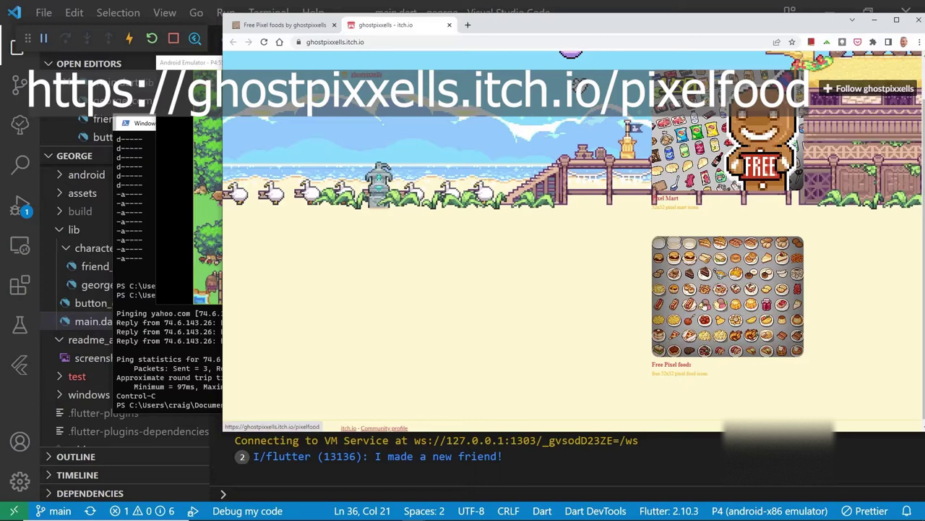
{"action": "left_click", "coordinate": [700, 304]}
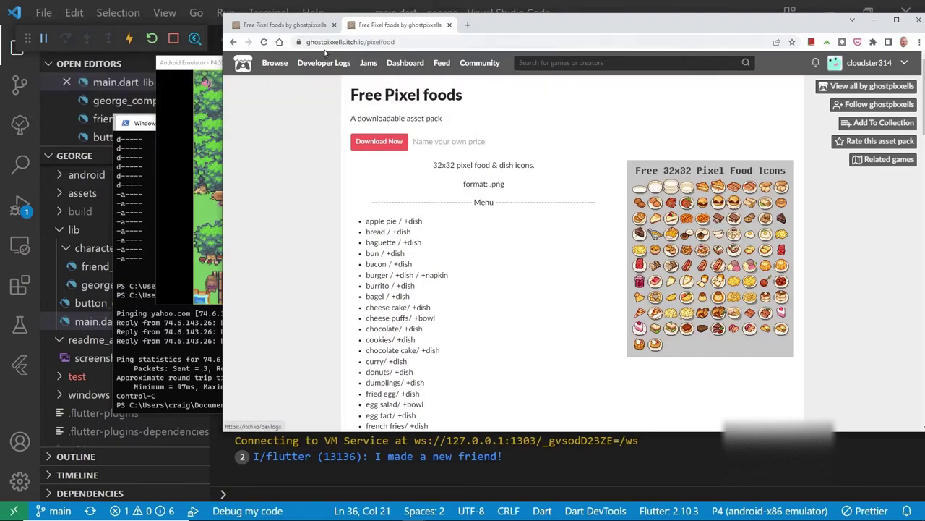
{"action": "left_click", "coordinate": [651, 181]}
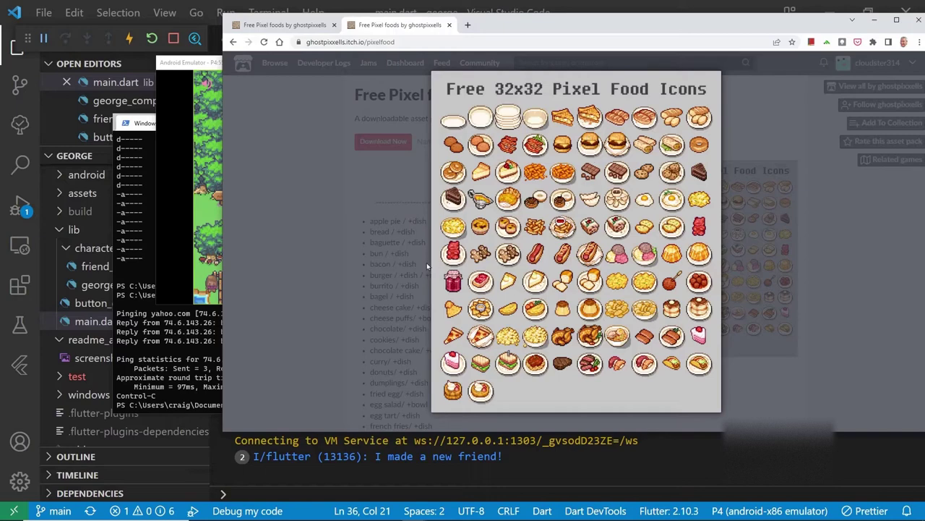
{"action": "left_click", "coordinate": [345, 235]}
Download Ghostpixxells_pixelfood.zip from the Free Pixel foods page without making a payment.
{"action": "left_click", "coordinate": [382, 142]}
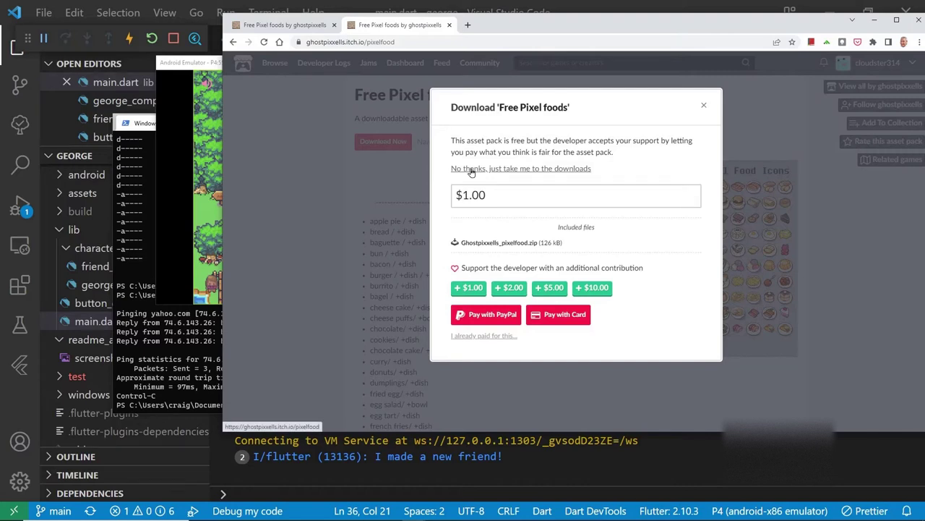
{"action": "left_click", "coordinate": [470, 169]}
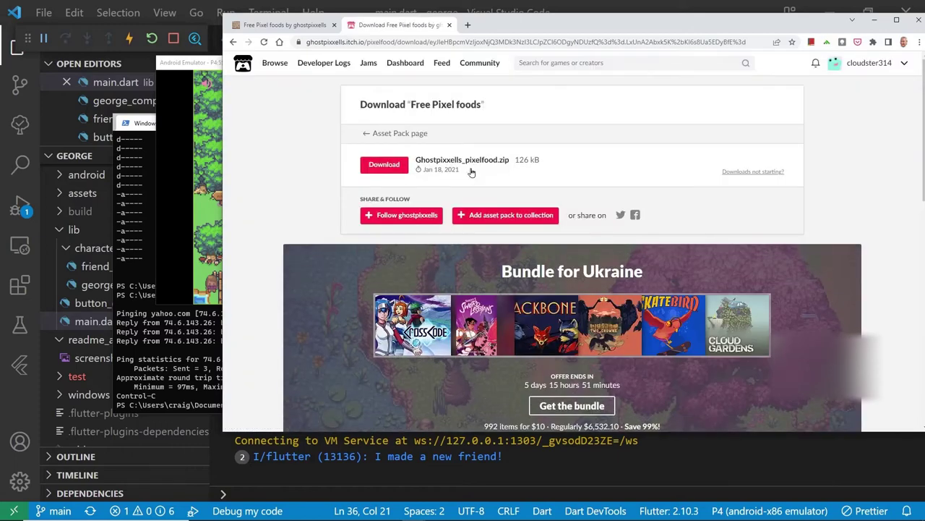
{"action": "left_click", "coordinate": [366, 165]}
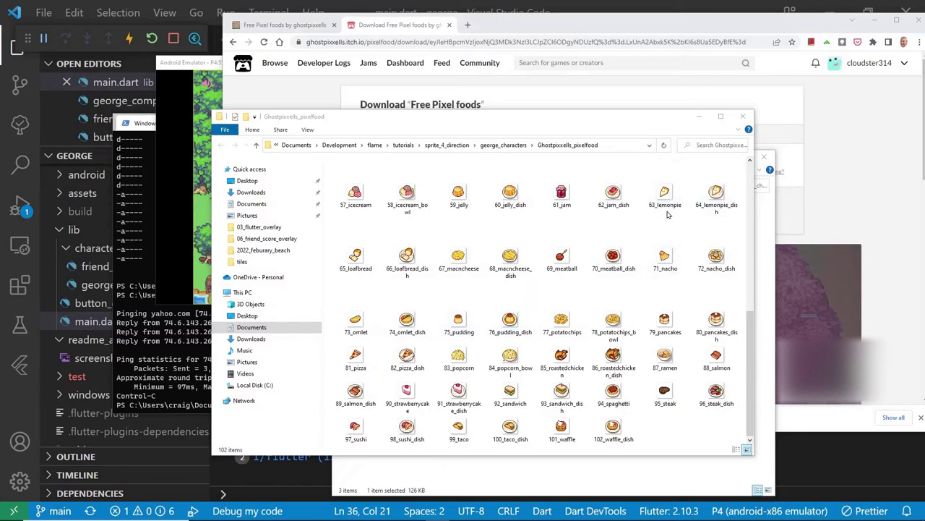
Browse the extracted Ghostpixxells_pixelfood icons and inspect 46_fruitcake.png at higher magnification.
{"action": "scroll", "coordinate": [668, 214], "scroll_direction": "up", "scroll_amount": 1}
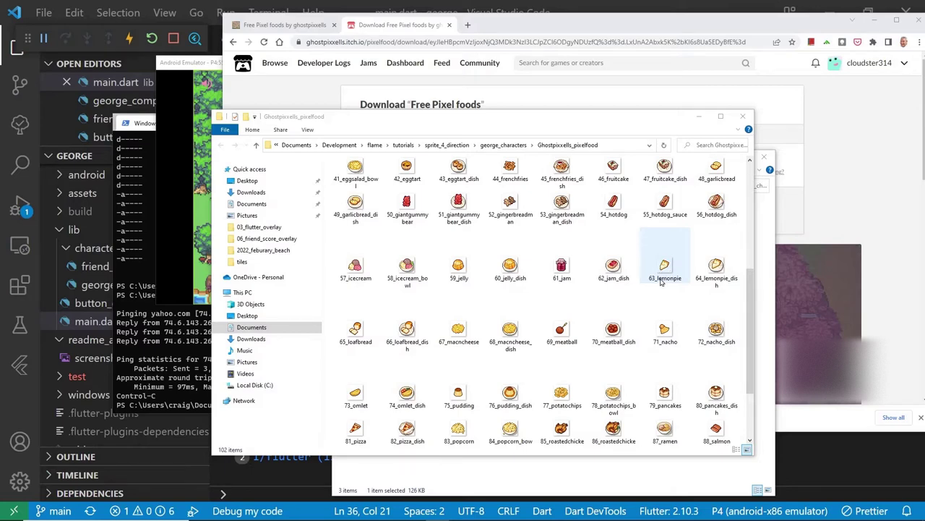
{"action": "scroll", "coordinate": [660, 280], "scroll_direction": "up", "scroll_amount": 3}
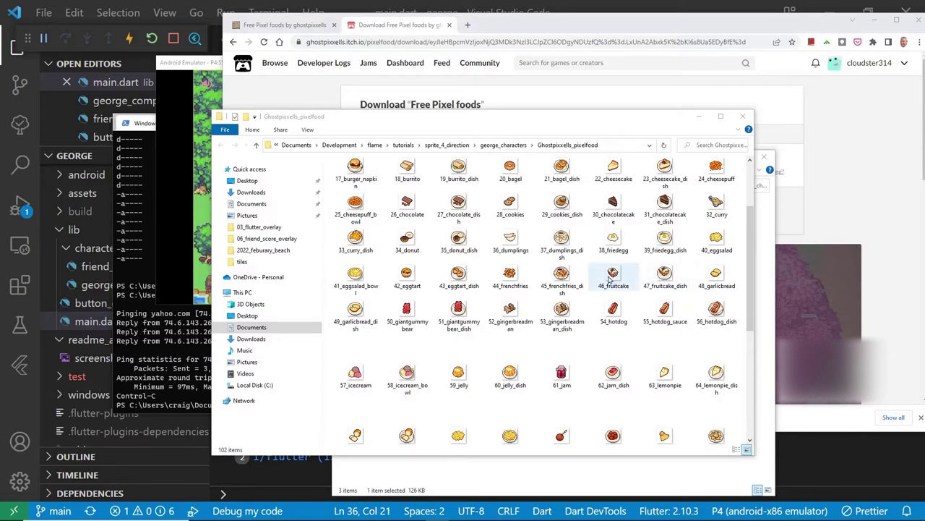
{"action": "double_click", "coordinate": [613, 279]}
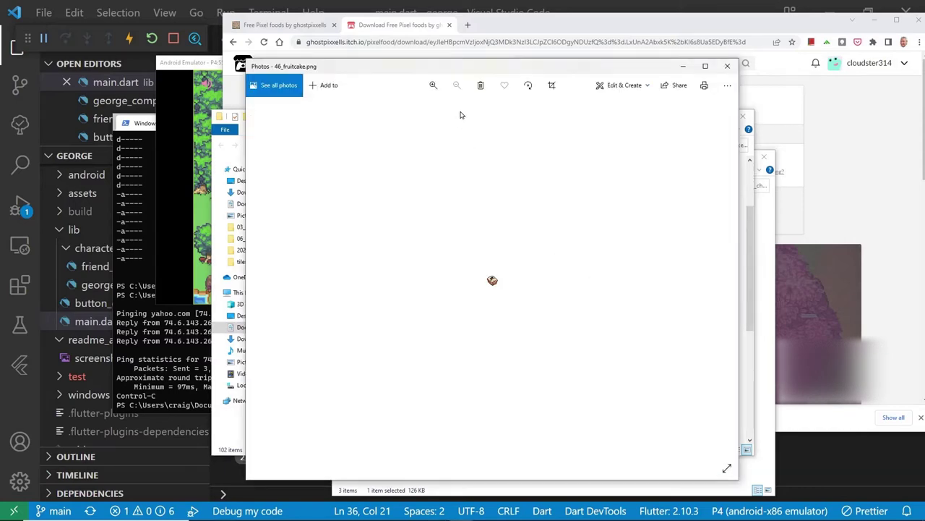
{"action": "left_click", "coordinate": [433, 85]}
{"action": "left_click", "coordinate": [433, 85]}
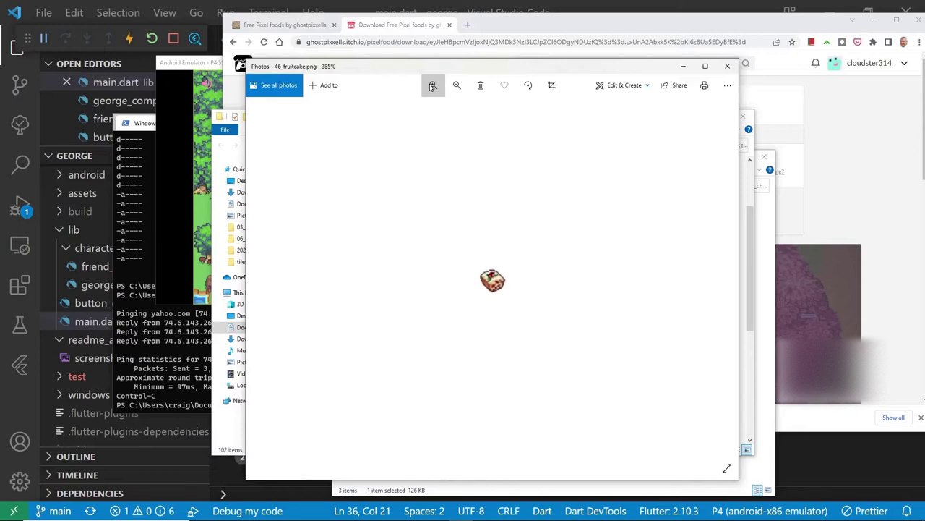
Reduce the fruitcake image's magnification, then switch to Visual Studio Code and preview apple_pie.png, cheesecake.png, choco_cake.png and cookies.png.
{"action": "left_click", "coordinate": [457, 85]}
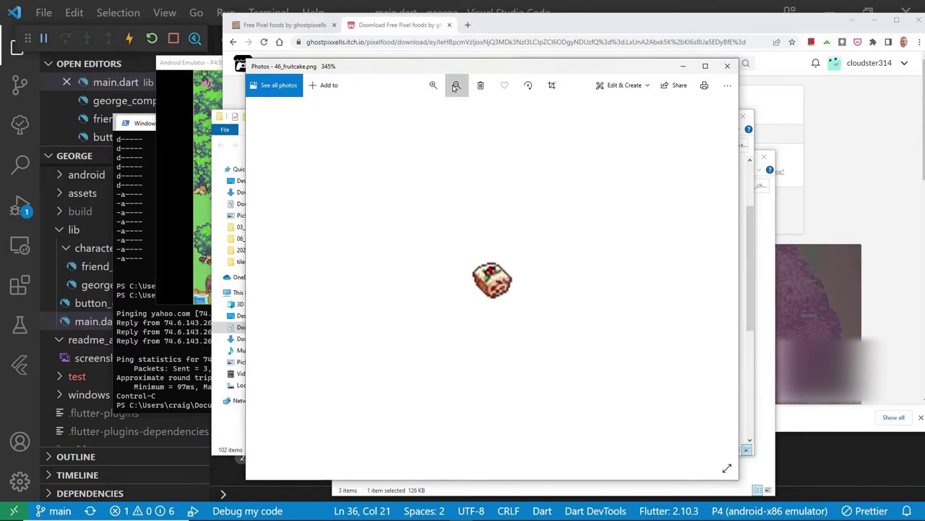
{"action": "left_click", "coordinate": [457, 86]}
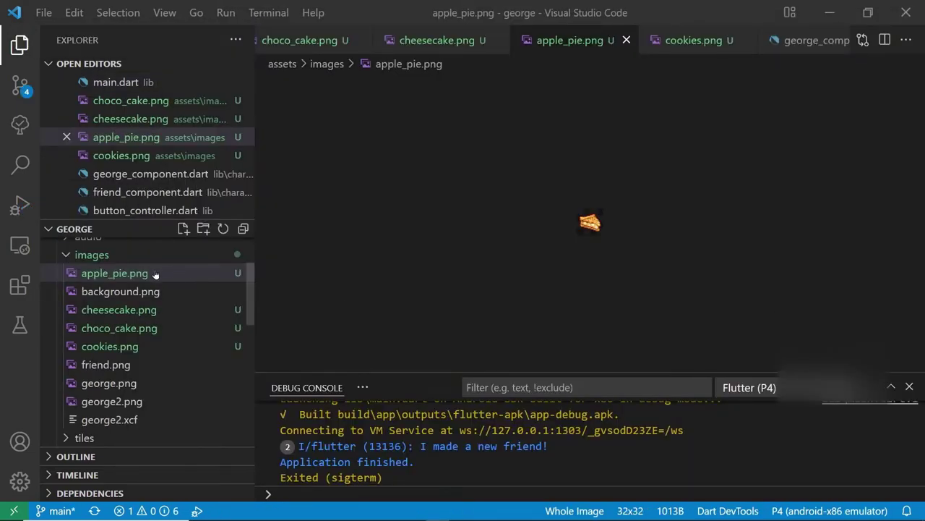
{"action": "left_click", "coordinate": [133, 273]}
{"action": "left_click", "coordinate": [146, 310]}
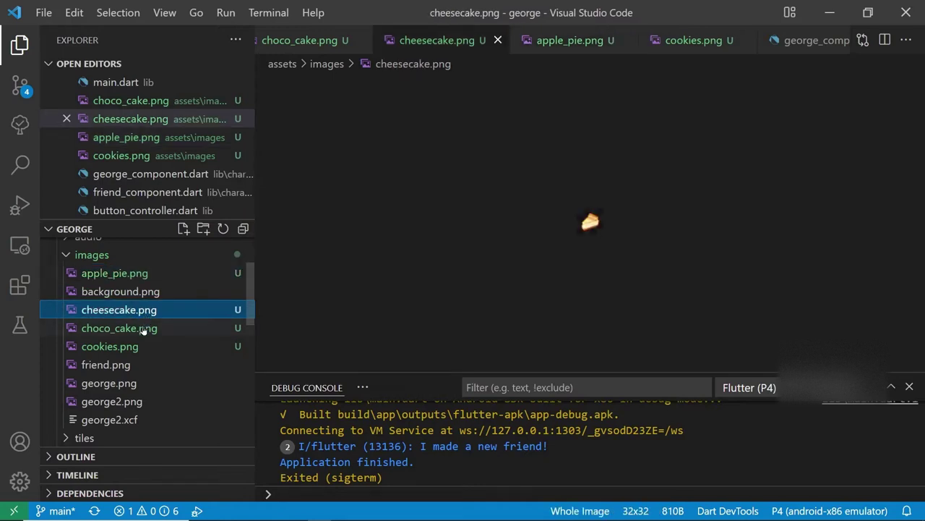
{"action": "left_click", "coordinate": [142, 329]}
{"action": "left_click", "coordinate": [134, 346]}
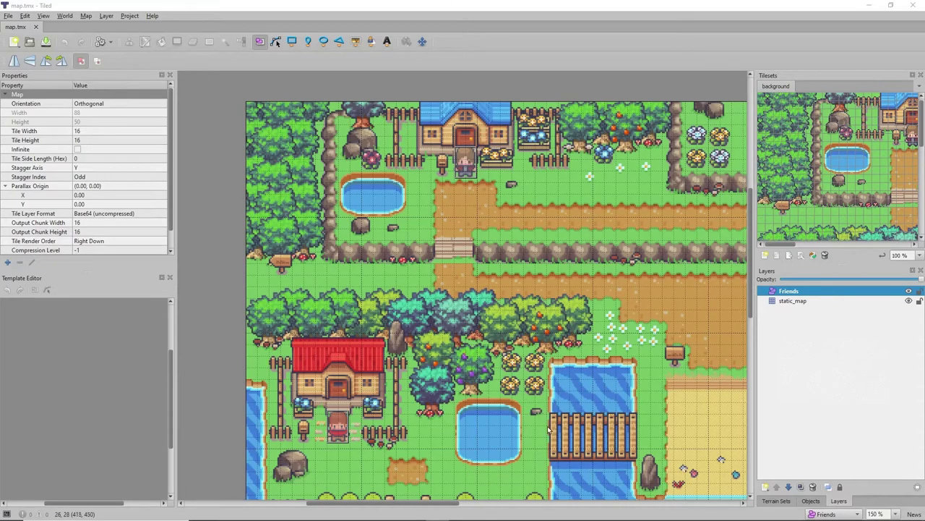
Switch to Tiled, check the static_map and Friends layers of map.tmx, and survey the whole village map at 100 % zoom.
{"action": "left_click", "coordinate": [795, 301]}
{"action": "left_click", "coordinate": [784, 291]}
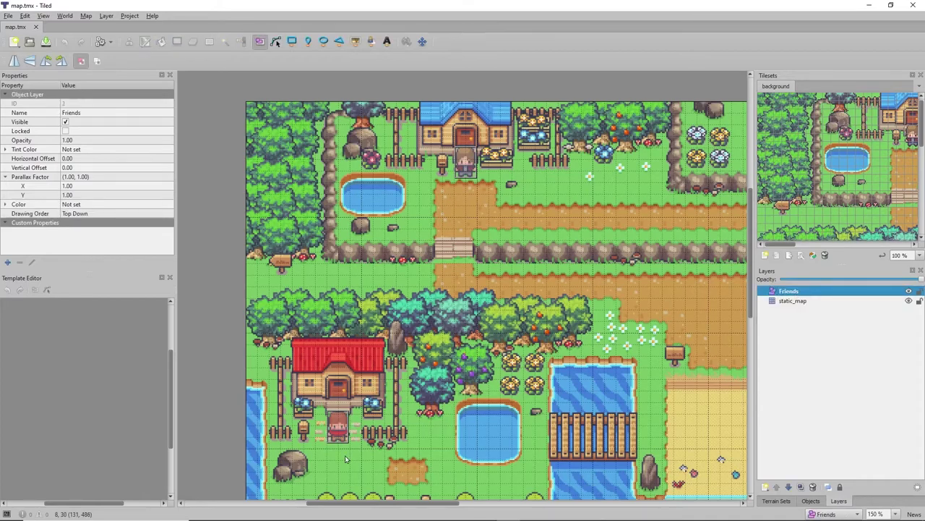
{"action": "left_click_drag", "start_coordinate": [450, 506], "coordinate": [472, 508]}
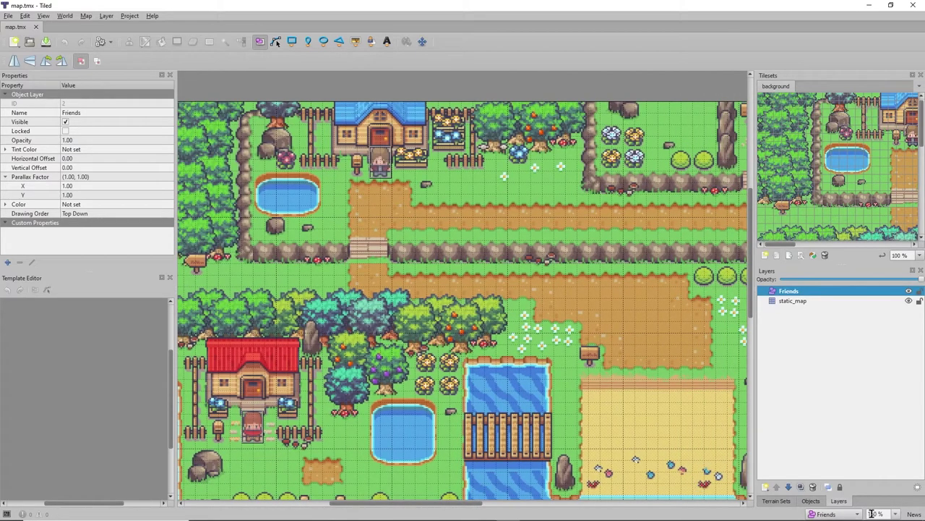
{"action": "left_click", "coordinate": [896, 514]}
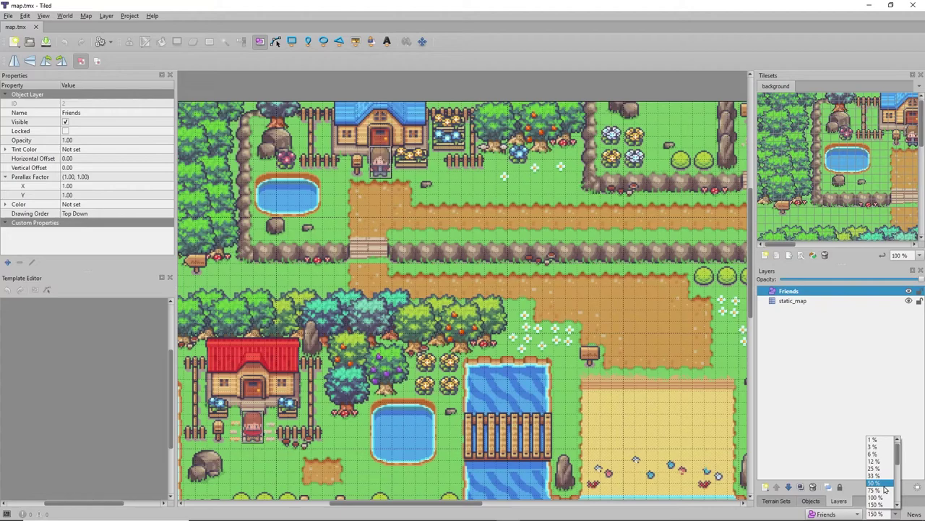
{"action": "left_click", "coordinate": [878, 498]}
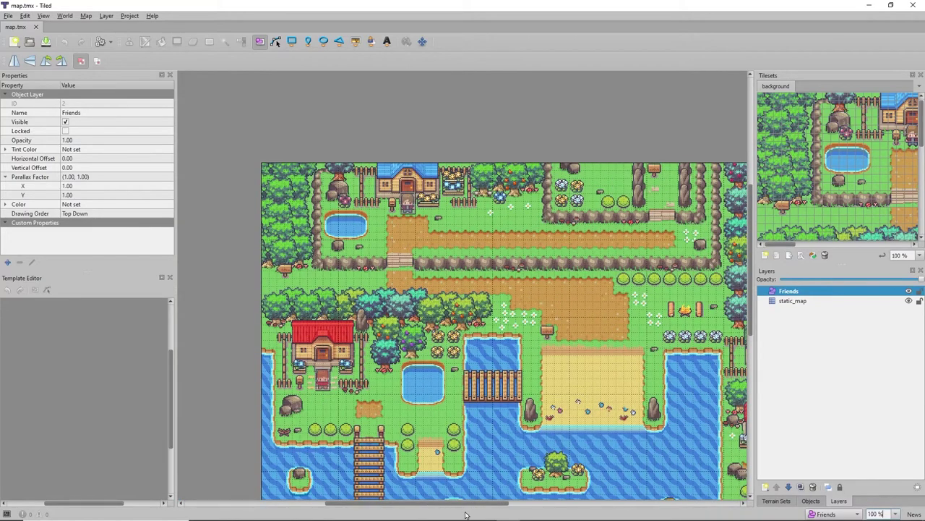
{"action": "left_click_drag", "start_coordinate": [466, 504], "coordinate": [485, 505]}
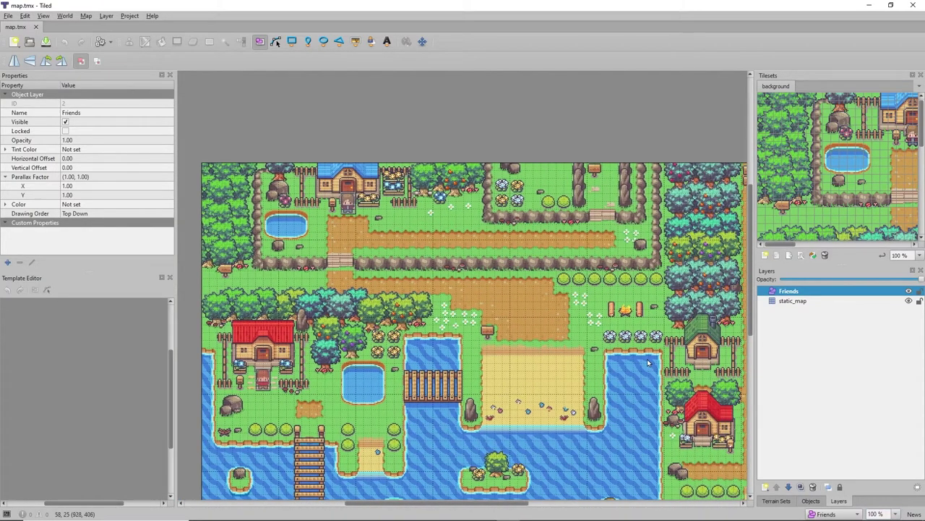
{"action": "scroll", "coordinate": [648, 361], "scroll_direction": "down", "scroll_amount": 3}
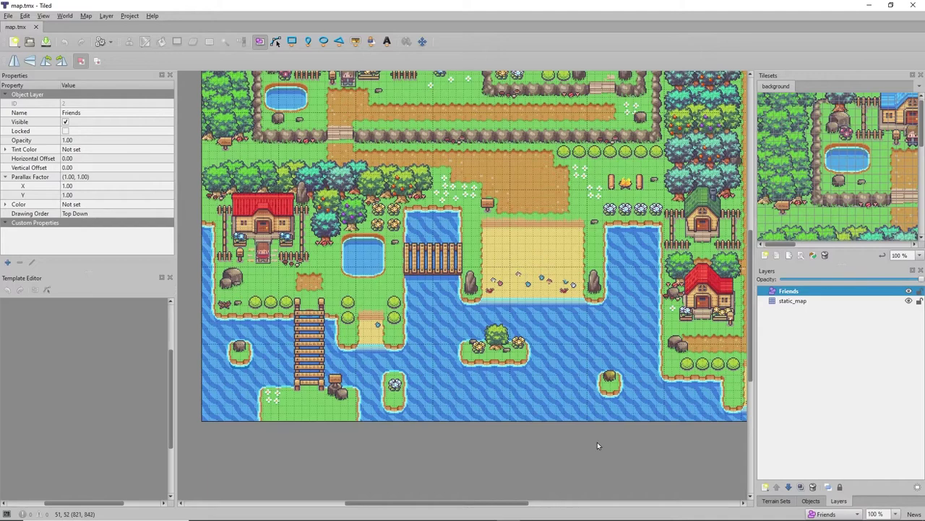
{"action": "scroll", "coordinate": [597, 445], "scroll_direction": "up", "scroll_amount": 2}
{"action": "left_click_drag", "start_coordinate": [511, 505], "coordinate": [518, 508]}
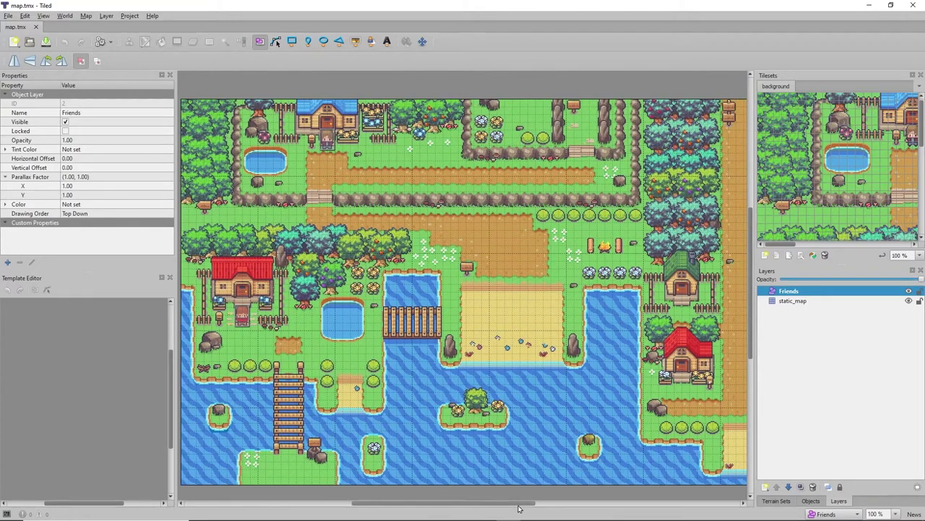
{"action": "scroll", "coordinate": [593, 463], "scroll_direction": "right", "scroll_amount": 4}
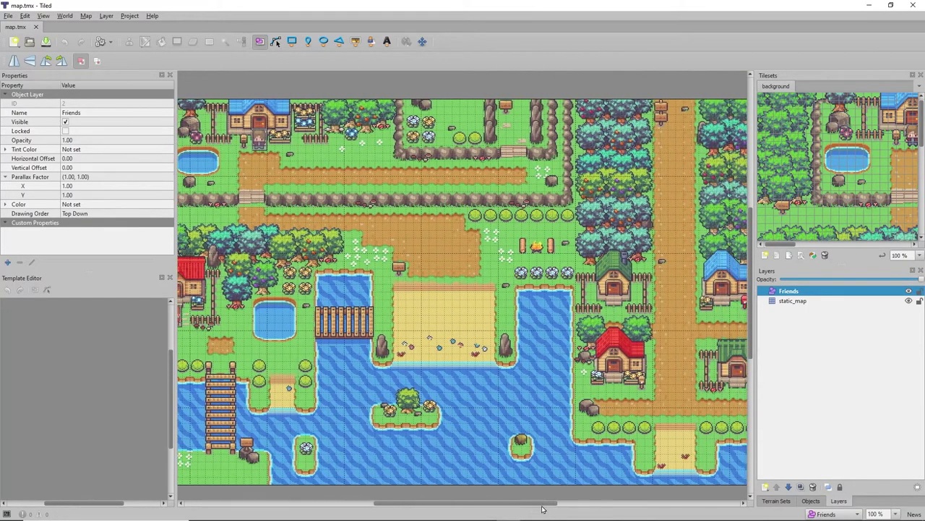
{"action": "scroll", "coordinate": [598, 448], "scroll_direction": "up", "scroll_amount": 4}
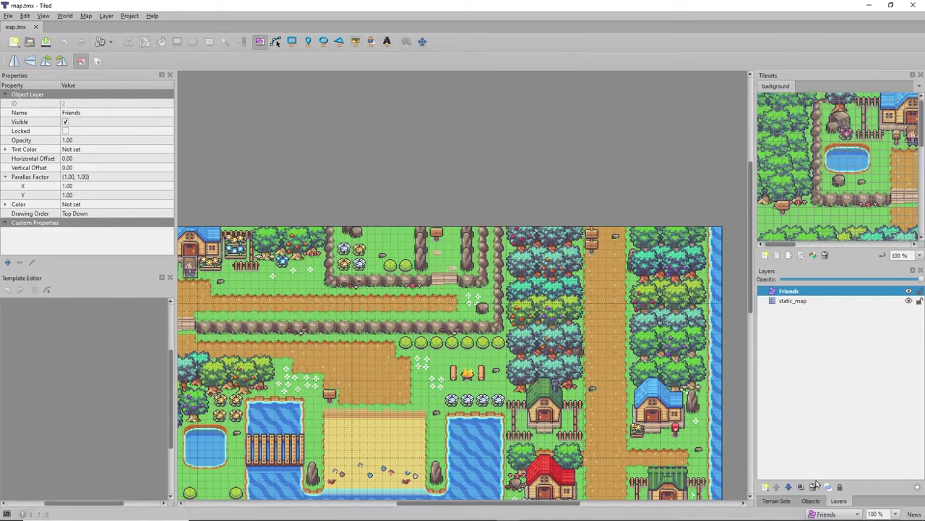
Add a new object layer to the map above the Friends layer.
{"action": "left_click", "coordinate": [768, 488]}
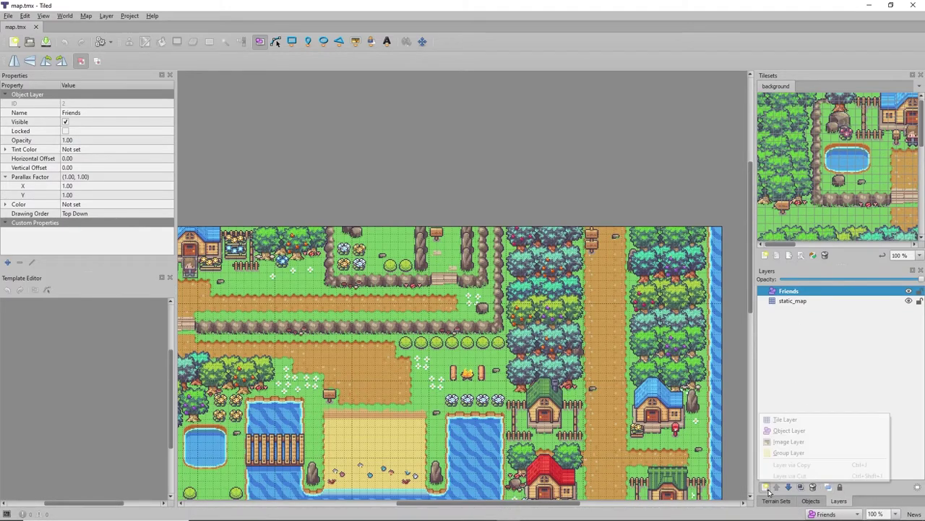
{"action": "left_click", "coordinate": [792, 432]}
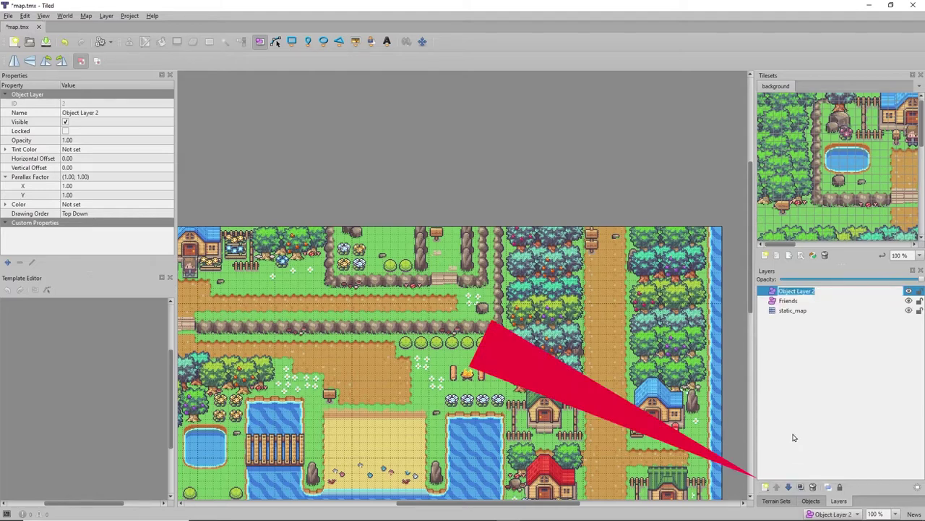
{"action": "type", "text": "B"}
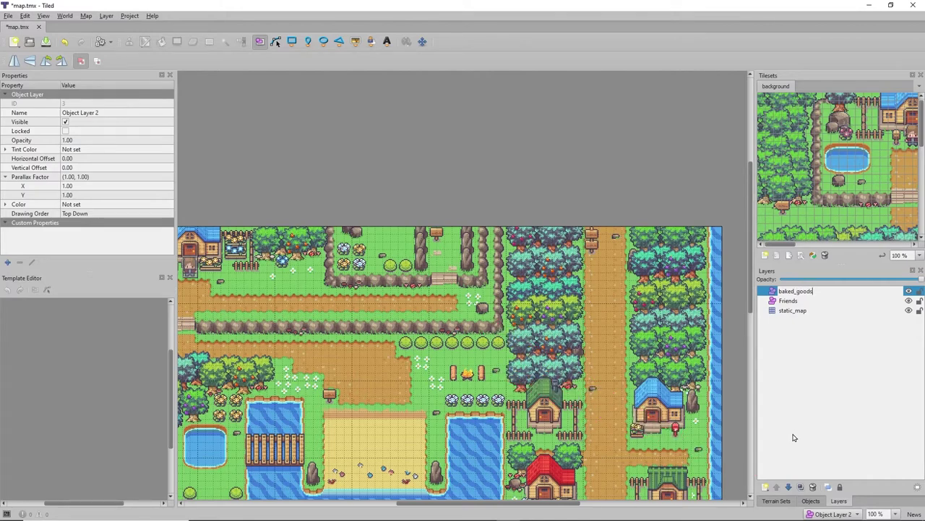
{"action": "key", "text": "BackSpace"}
{"action": "key", "text": "BackSpace"}
{"action": "key", "text": "BackSpace"}
{"action": "key", "text": "BackSpace"}
{"action": "key", "text": "BackSpace"}
{"action": "key", "text": "BackSpace"}
{"action": "key", "text": "BackSpace"}
{"action": "key", "text": "BackSpace"}
{"action": "key", "text": "BackSpace"}
Name the new object layer BakedGoods.
{"action": "type", "text": "B"}
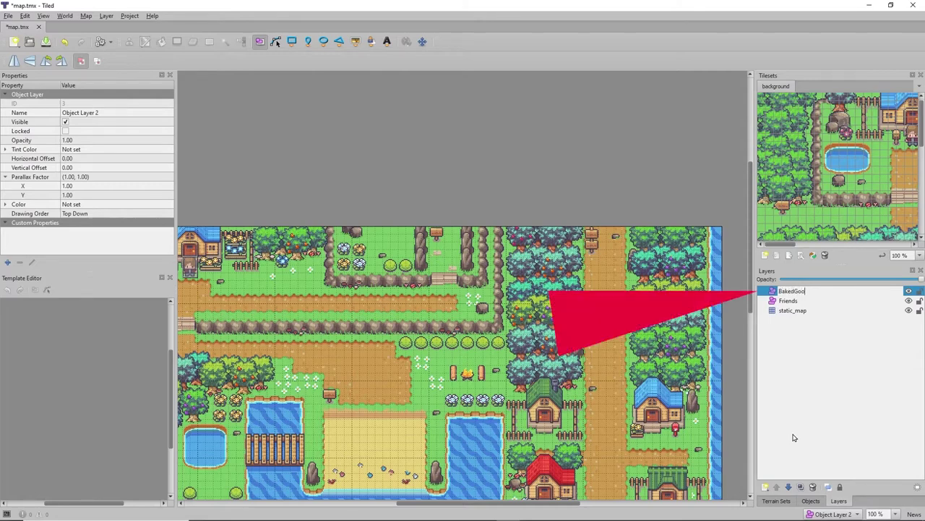
{"action": "key", "text": "Return"}
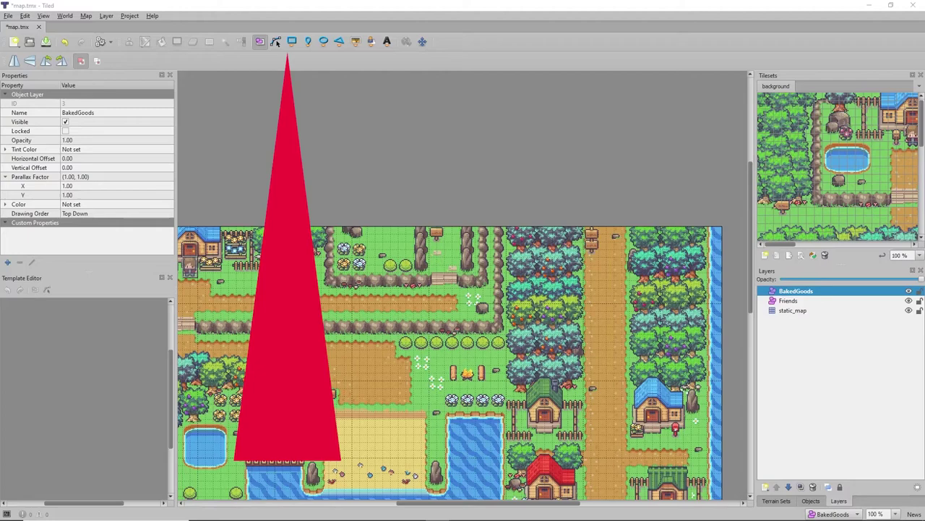
Draw a rectangle object about 36 by 35 pixels on the north-south dirt road between the eastern trees, near X 1140, Y 87.
{"action": "left_click", "coordinate": [293, 43]}
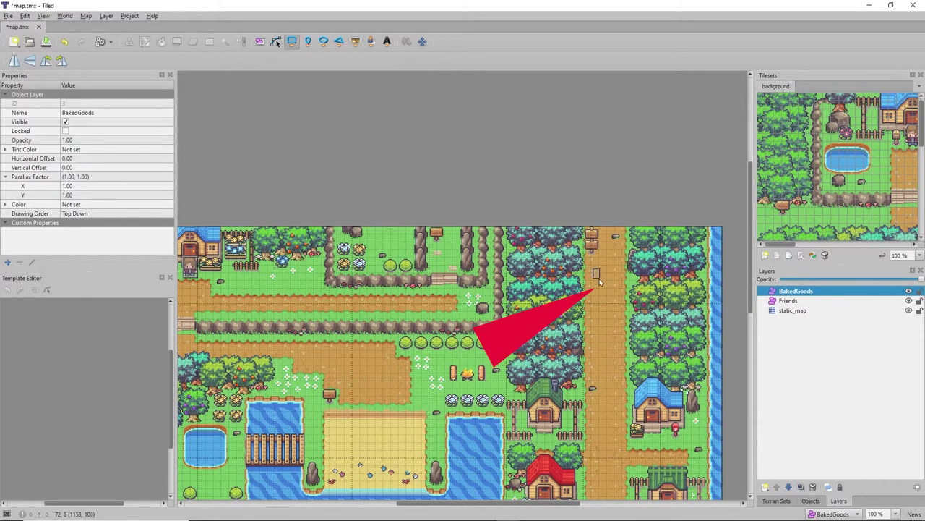
{"action": "left_click_drag", "start_coordinate": [592, 269], "coordinate": [610, 286]}
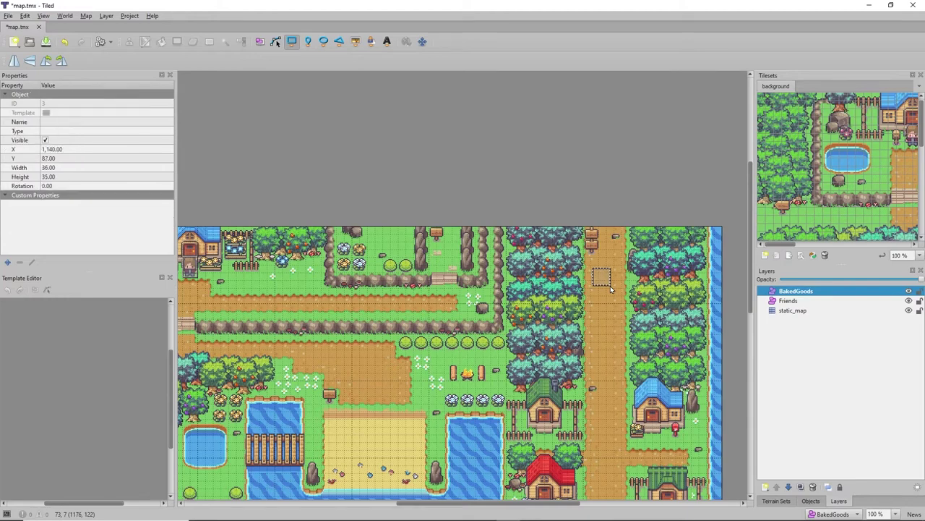
Set the rectangle object's width and height to 32 and its type to ApplePie.
{"action": "double_click", "coordinate": [46, 167]}
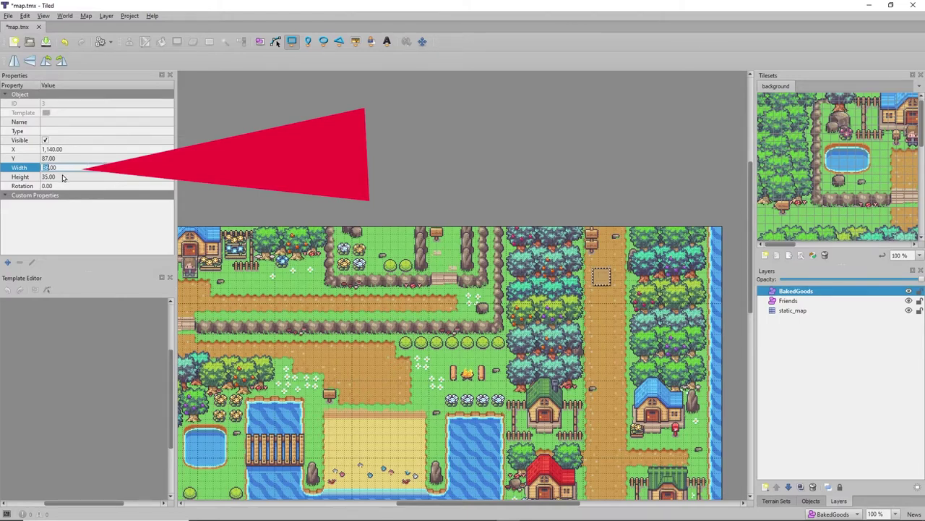
{"action": "left_click", "coordinate": [42, 167]}
{"action": "key", "text": "BackSpace"}
{"action": "type", "text": "2"}
{"action": "left_click", "coordinate": [45, 178]}
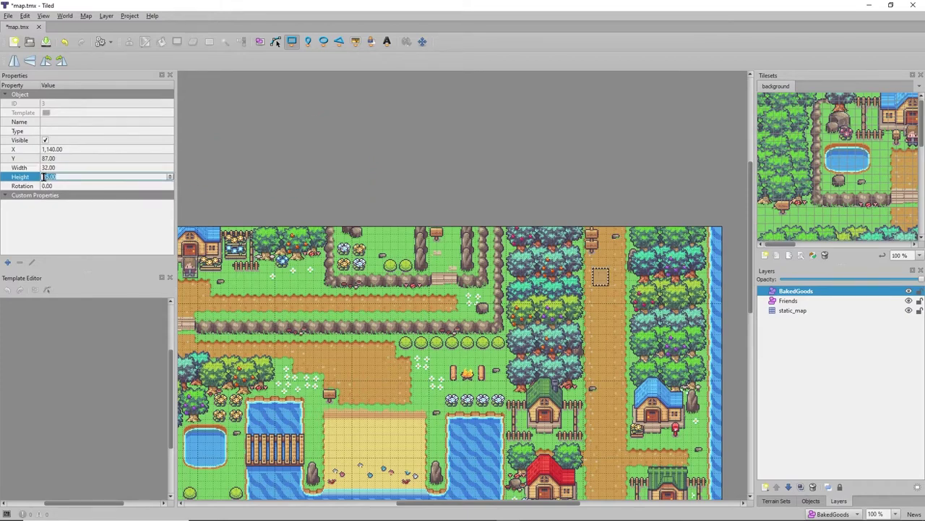
{"action": "left_click", "coordinate": [70, 177]}
{"action": "key", "text": "BackSpace"}
{"action": "type", "text": "2"}
{"action": "left_click", "coordinate": [50, 131]}
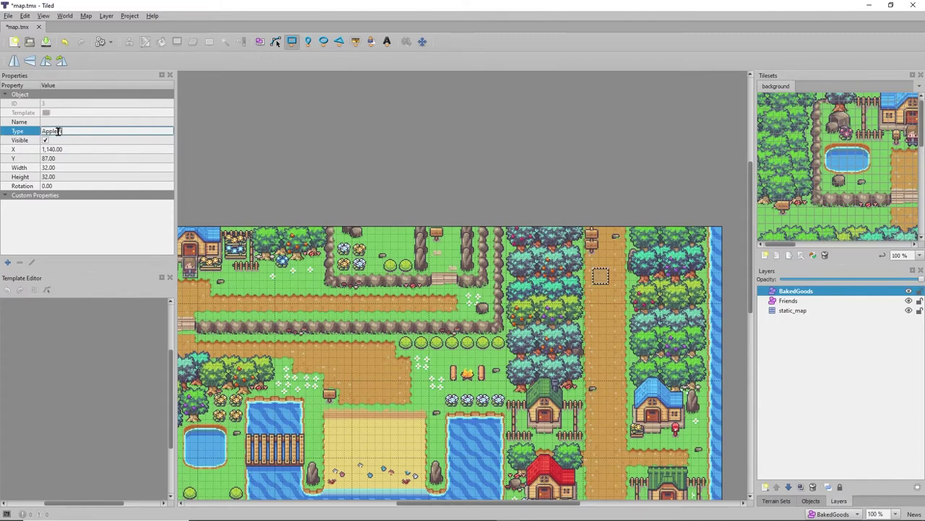
{"action": "key", "text": "Return"}
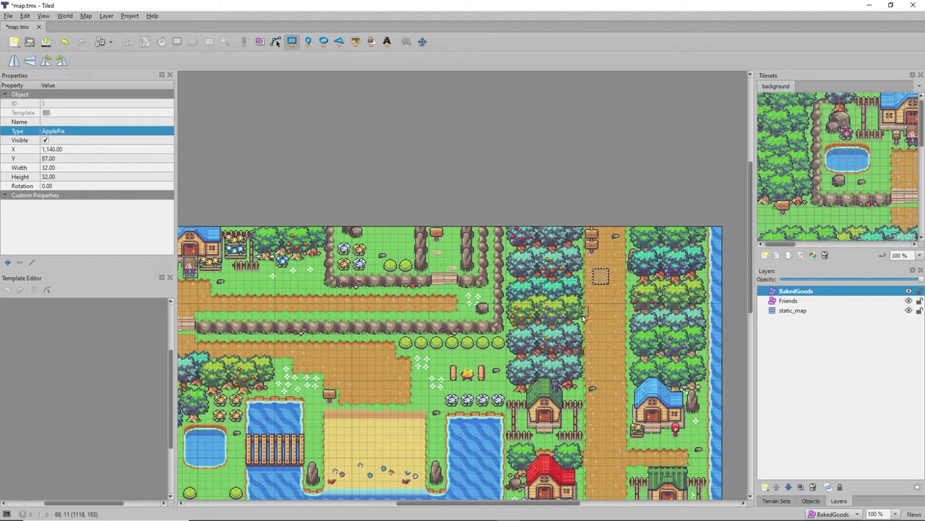
Move the ApplePie rectangle to about X 1138, Y 79 and place a duplicate on the dirt clearing above the beach, about X 645, Y 258.
{"action": "left_click", "coordinate": [259, 43]}
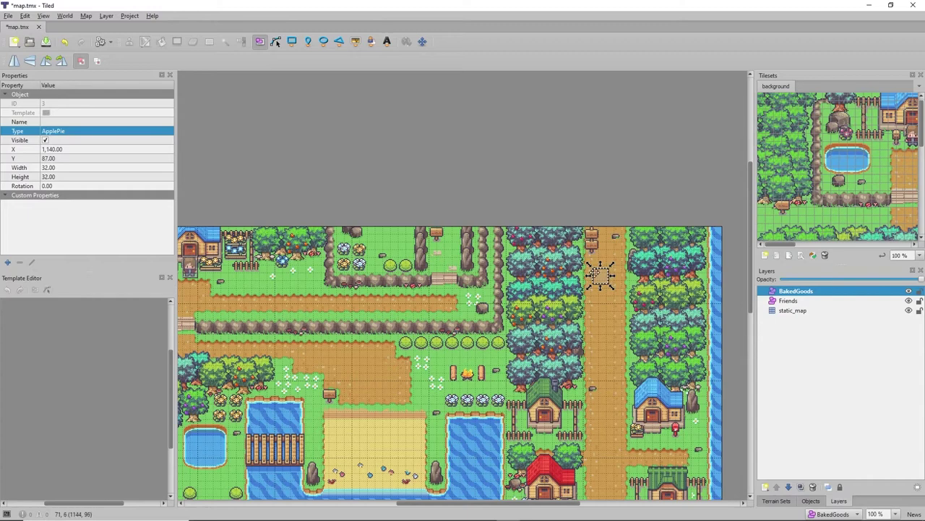
{"action": "left_click_drag", "start_coordinate": [600, 273], "coordinate": [604, 294]}
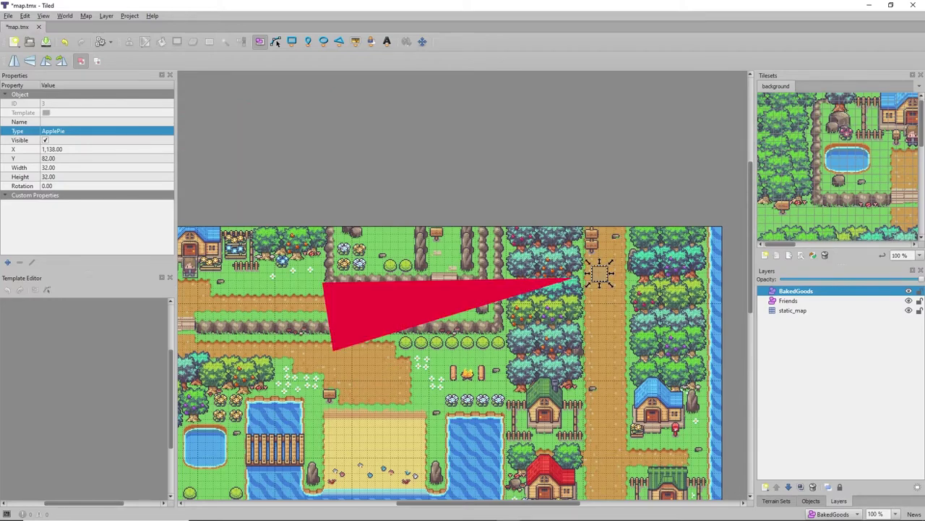
{"action": "key", "text": "ctrl+z"}
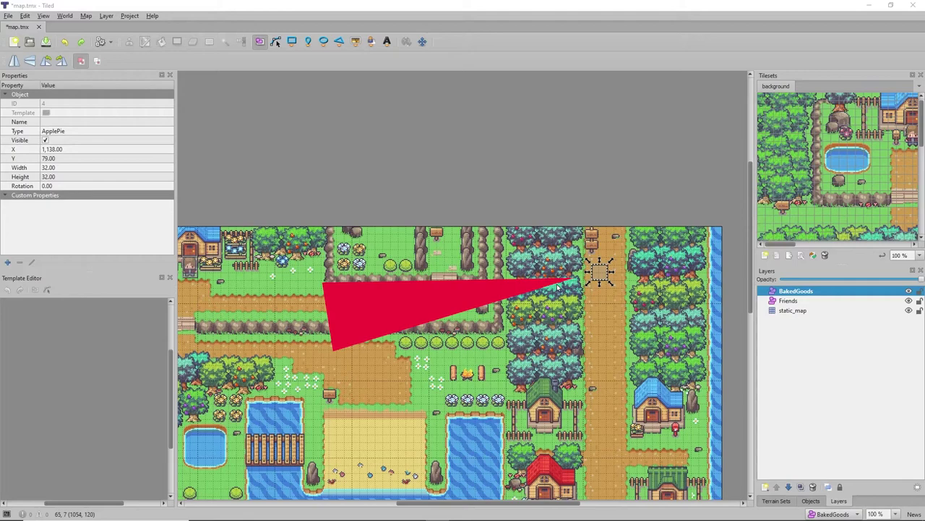
{"action": "mouse_move", "coordinate": [599, 271]}
{"action": "left_mouse_down"}
{"action": "mouse_move", "coordinate": [599, 338]}
{"action": "mouse_move", "coordinate": [395, 361]}
{"action": "mouse_move", "coordinate": [389, 387]}
{"action": "mouse_move", "coordinate": [385, 360]}
{"action": "mouse_move", "coordinate": [361, 360]}
{"action": "left_mouse_up"}
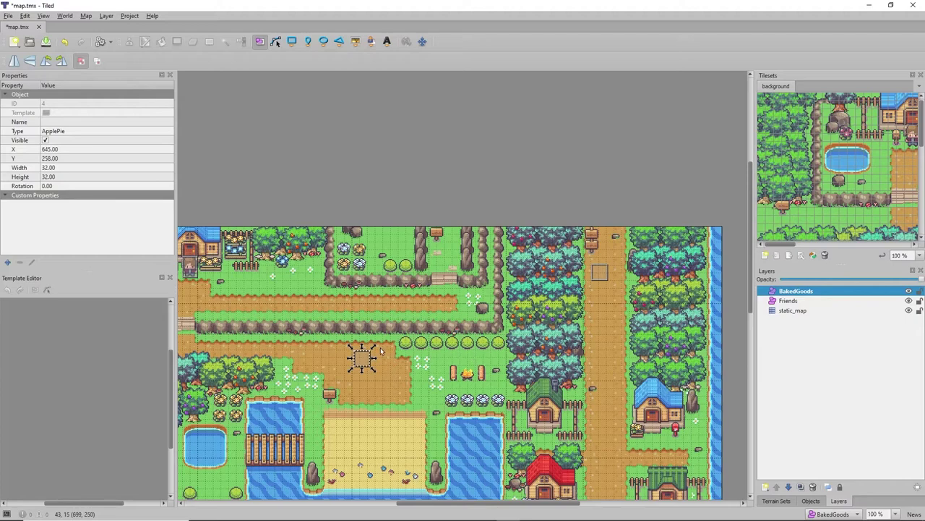
Duplicate the clearing's ApplePie rectangle and move the copy to the grass south of the lower pond, about X 339, Y 522.
{"action": "key", "text": "ctrl+d"}
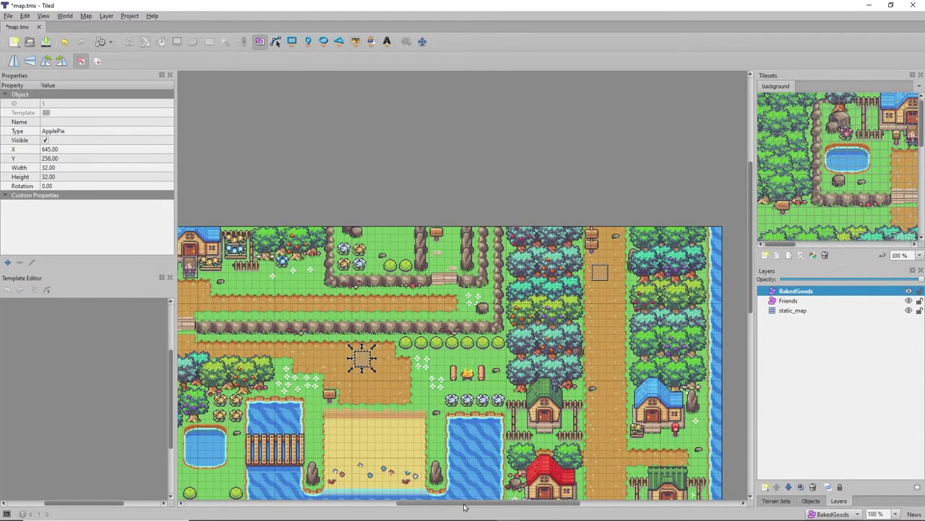
{"action": "left_click_drag", "start_coordinate": [465, 505], "coordinate": [431, 508]}
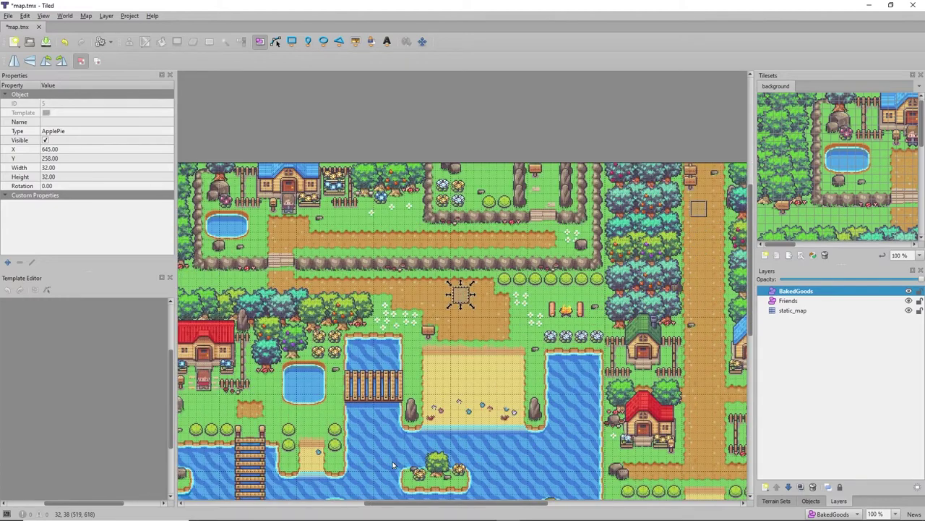
{"action": "scroll", "coordinate": [466, 319], "scroll_direction": "down", "scroll_amount": 2}
{"action": "left_click_drag", "start_coordinate": [462, 296], "coordinate": [310, 422]}
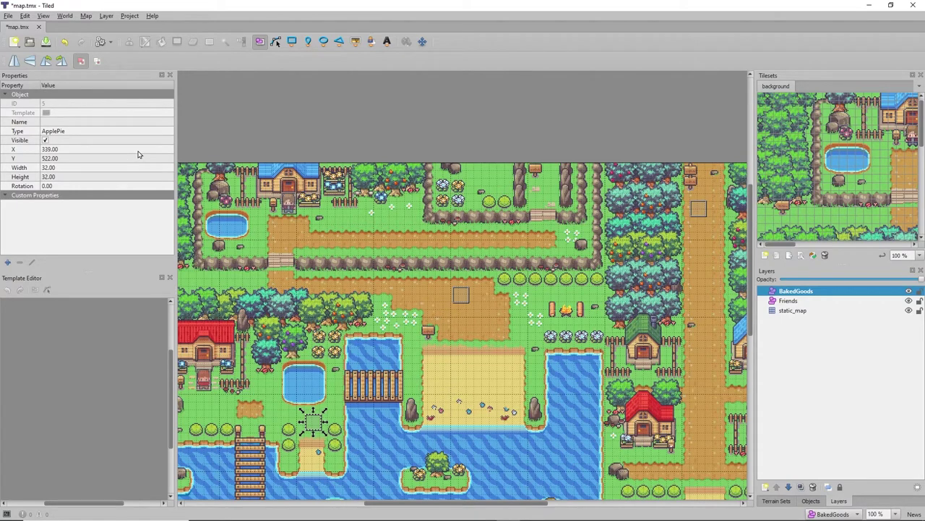
{"action": "left_click", "coordinate": [292, 42]}
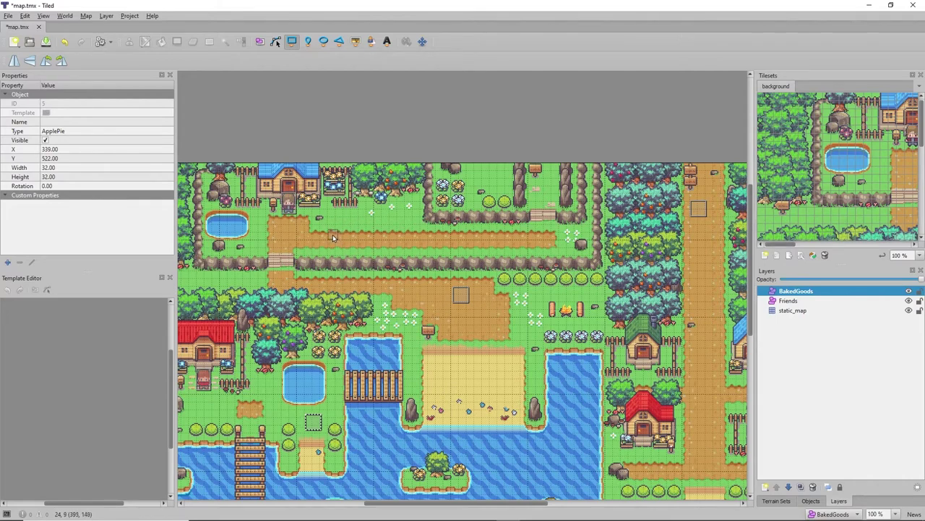
{"action": "left_click_drag", "start_coordinate": [334, 235], "coordinate": [351, 251]}
{"action": "key", "text": "ctrl+z"}
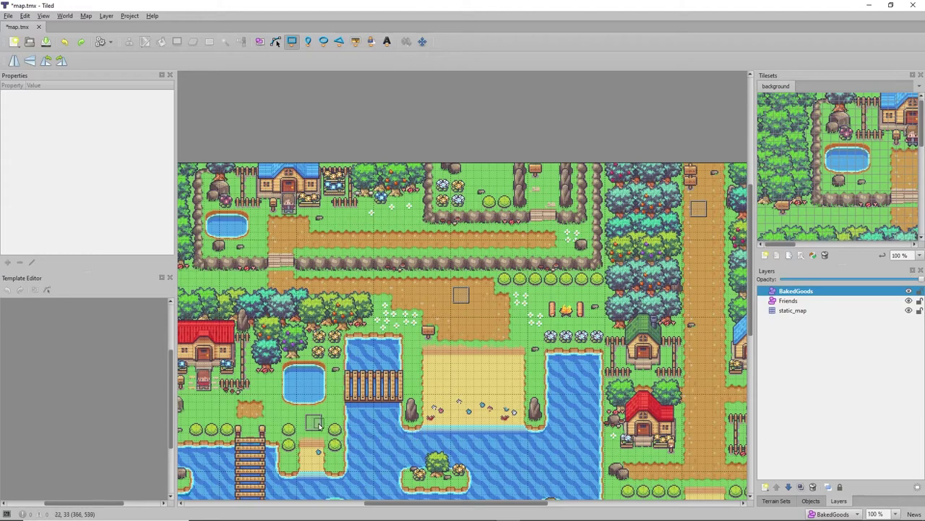
Duplicate the ApplePie rectangle south of the pond and place the copy on the dirt path near the blue-roofed house, about X 360, Y 147.
{"action": "left_click", "coordinate": [259, 42]}
{"action": "left_click", "coordinate": [312, 423]}
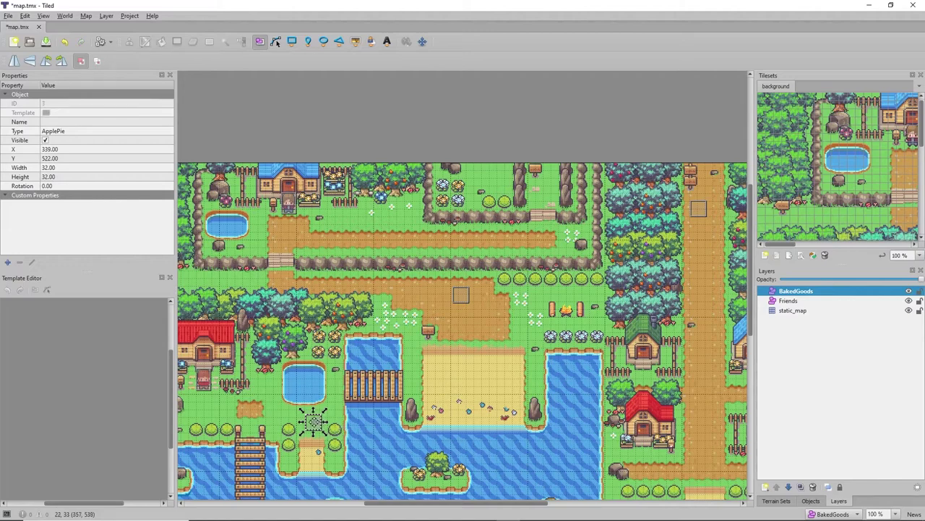
{"action": "left_click_drag", "start_coordinate": [317, 423], "coordinate": [329, 232]}
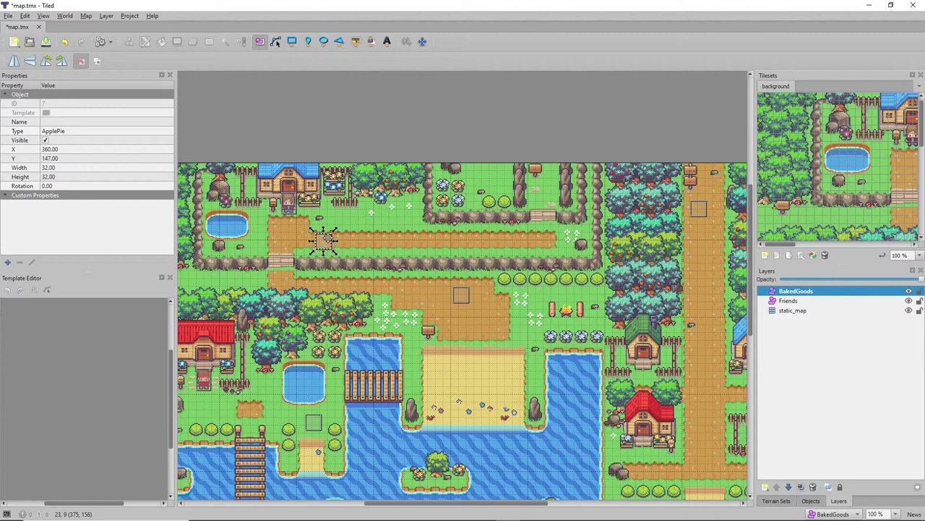
Set the type of the rectangle on the dirt path near the blue-roofed house to ChocoCake.
{"action": "left_click", "coordinate": [92, 131]}
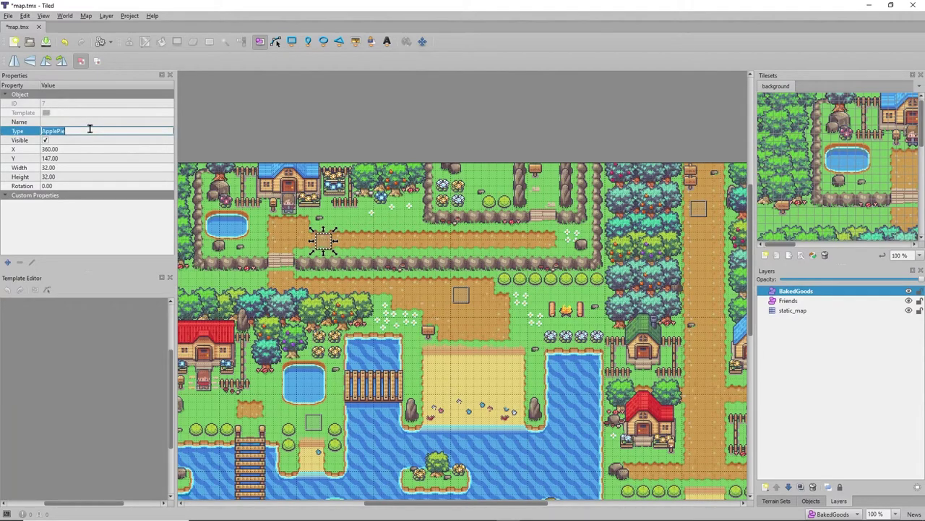
{"action": "type", "text": "ChocoCake"}
{"action": "key", "text": "Return"}
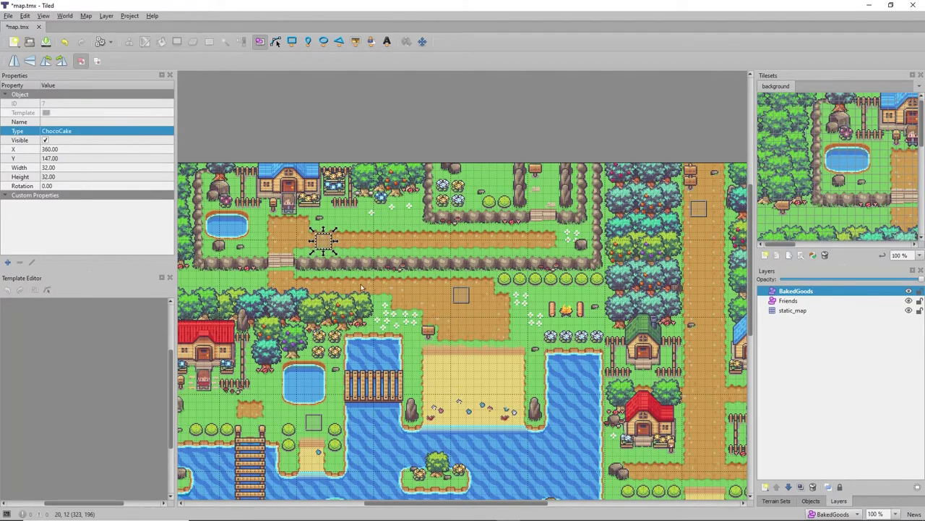
Change the type of the rectangle on the dirt clearing above the beach to Cookie.
{"action": "left_click", "coordinate": [462, 297]}
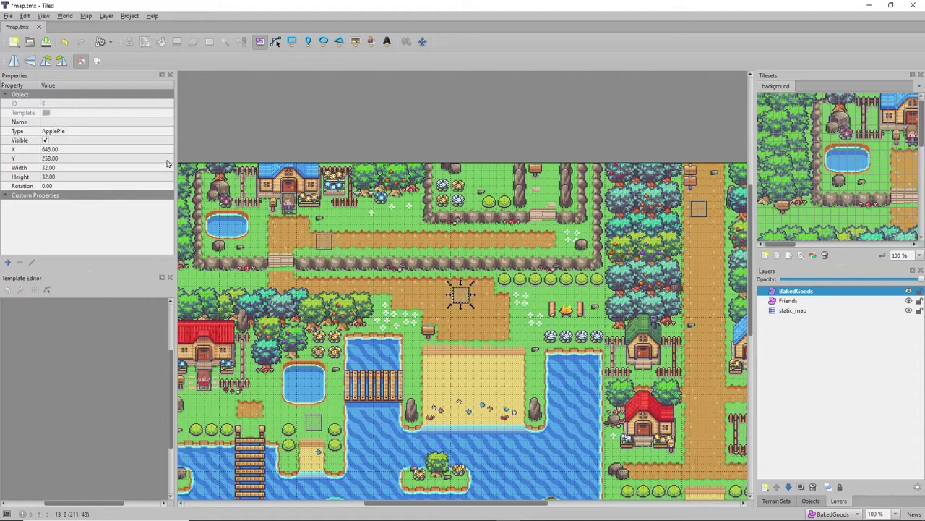
{"action": "double_click", "coordinate": [73, 131]}
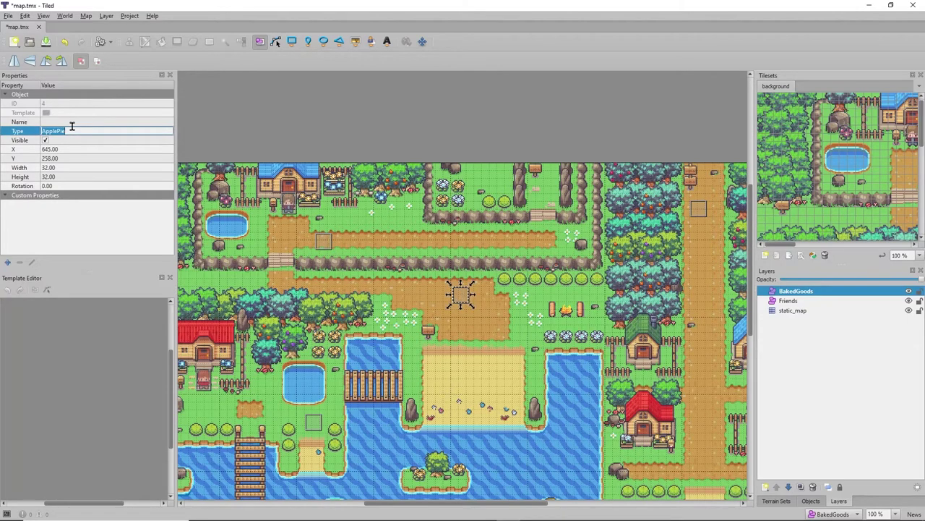
{"action": "type", "text": "Cookie"}
{"action": "key", "text": "Return"}
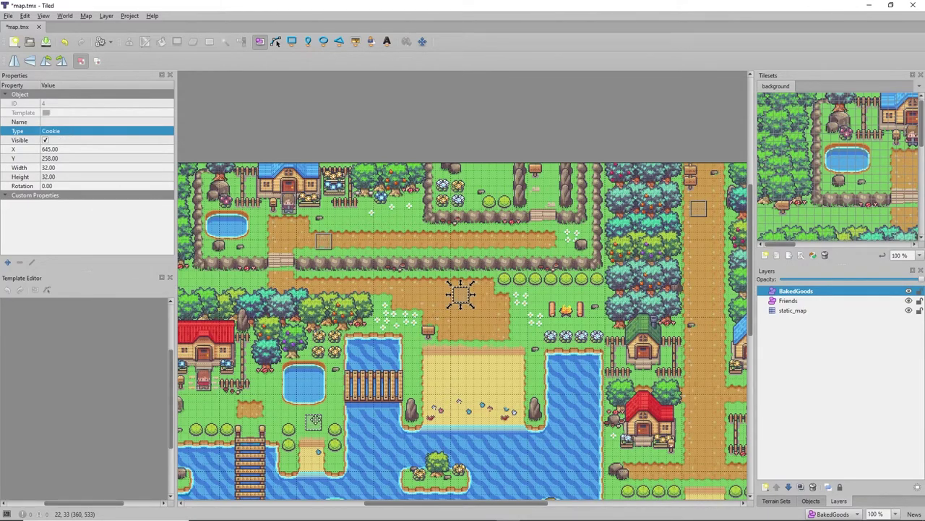
Change the type of the rectangle on the grass south of the lower pond to CheeseCake.
{"action": "left_click", "coordinate": [313, 421]}
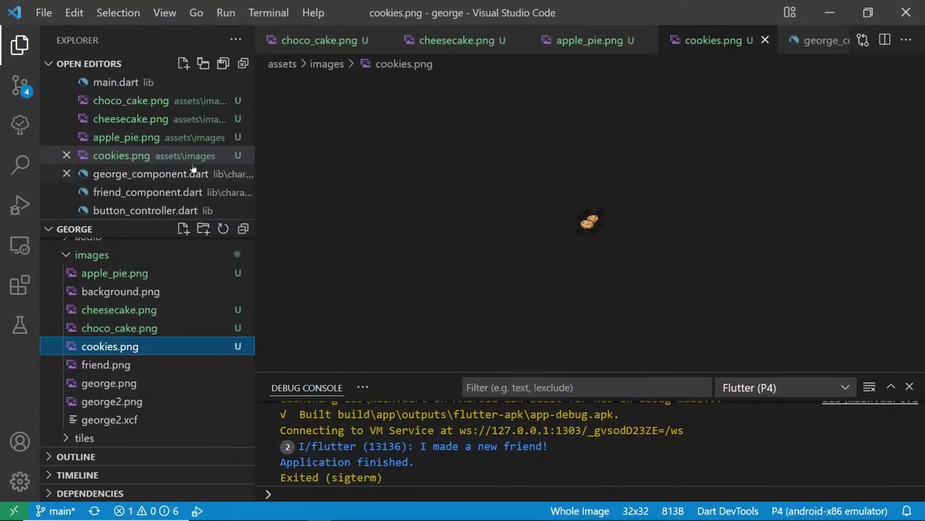
{"action": "left_click", "coordinate": [829, 13]}
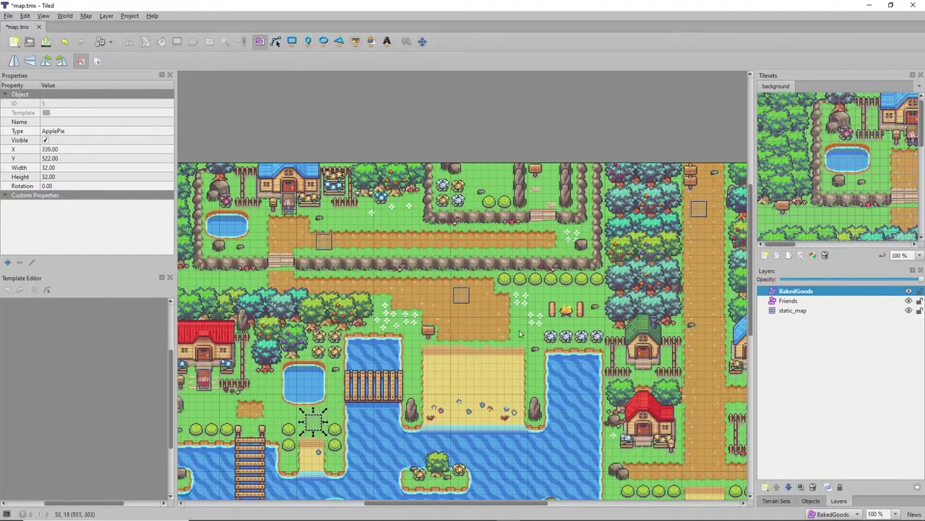
{"action": "double_click", "coordinate": [65, 131]}
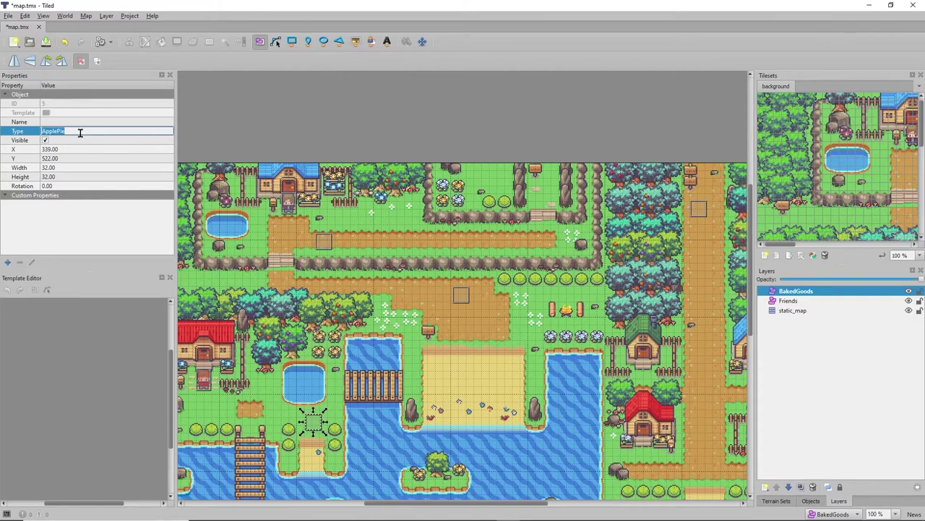
{"action": "type", "text": "CheeseCake"}
{"action": "key", "text": "Return"}
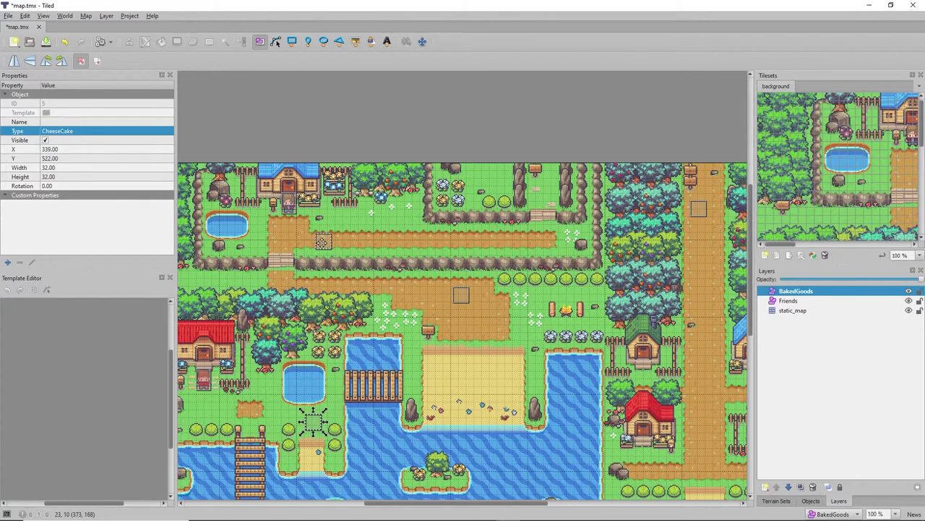
Check the types assigned to the BakedGoods objects on the map and in the map.tmx source in Visual Studio Code.
{"action": "left_click", "coordinate": [323, 241]}
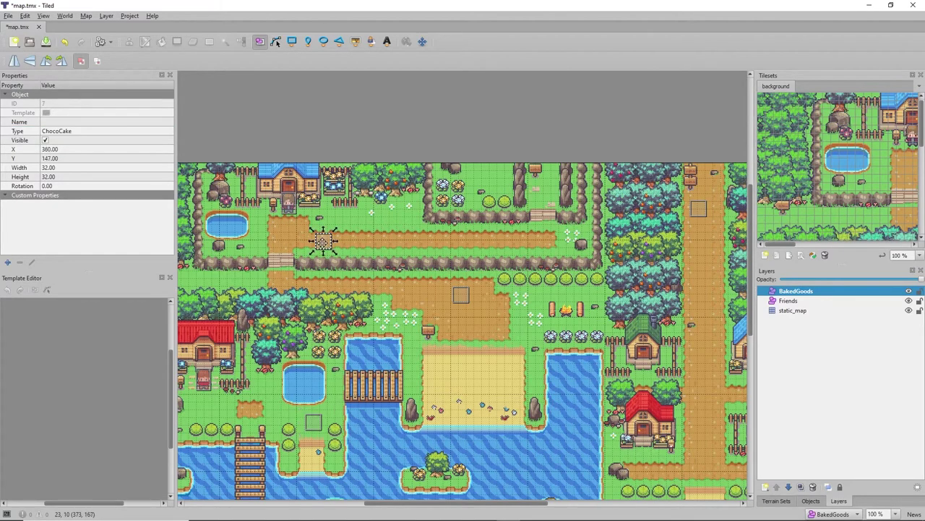
{"action": "left_click", "coordinate": [461, 295]}
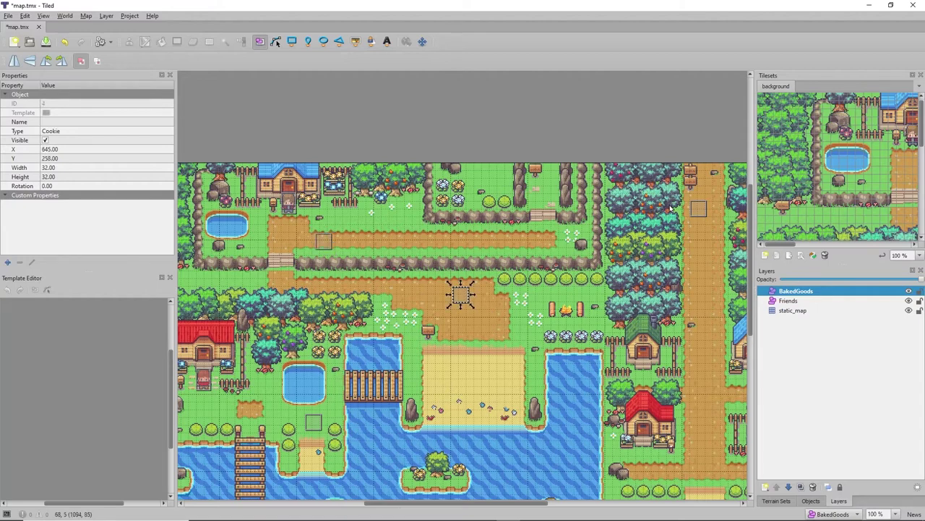
{"action": "left_click", "coordinate": [698, 209]}
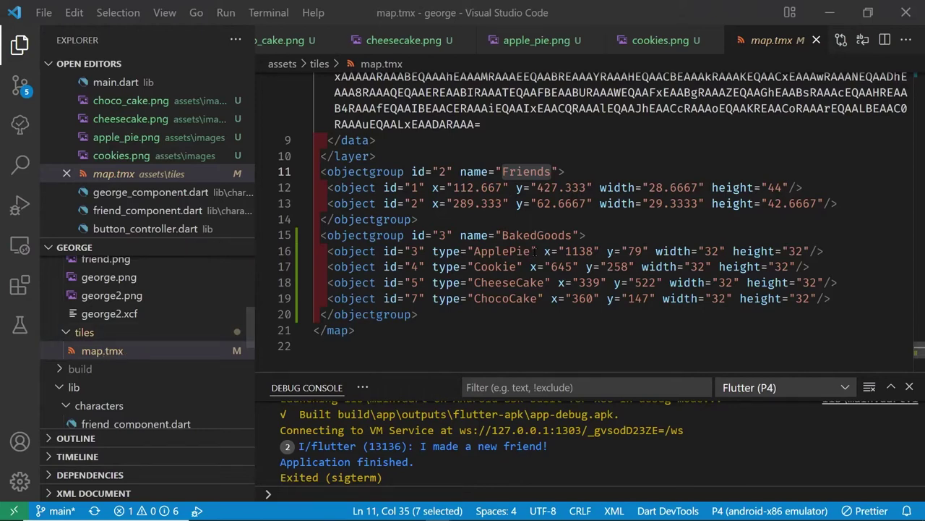
{"action": "double_click", "coordinate": [517, 255]}
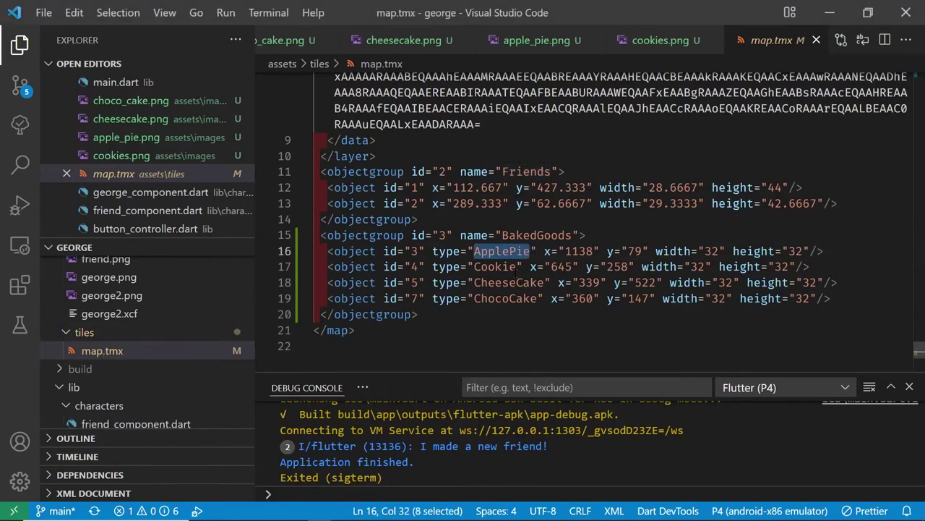
{"action": "double_click", "coordinate": [499, 266]}
{"action": "left_click", "coordinate": [530, 283]}
{"action": "double_click", "coordinate": [515, 299]}
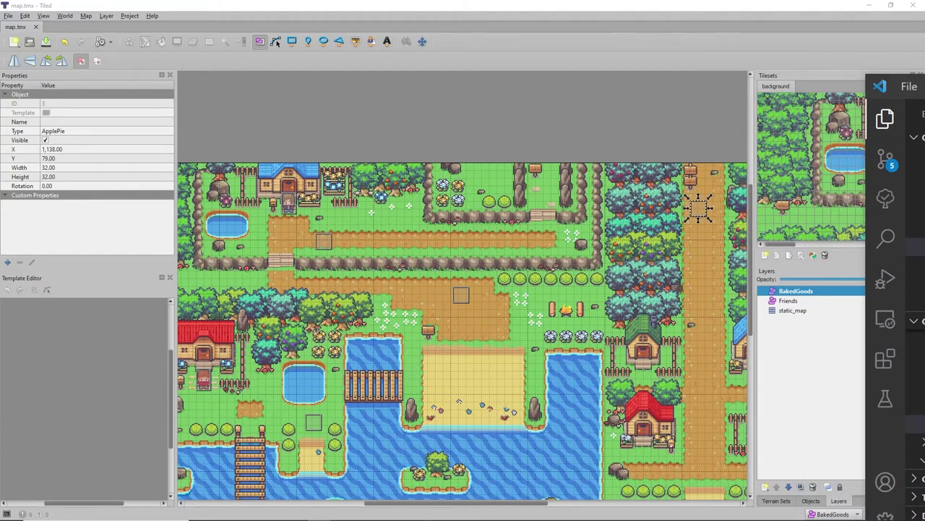
Open the george project's assets/images folder in File Explorer, bring its window fully into view, and return to Tiled.
{"action": "left_click", "coordinate": [769, 272]}
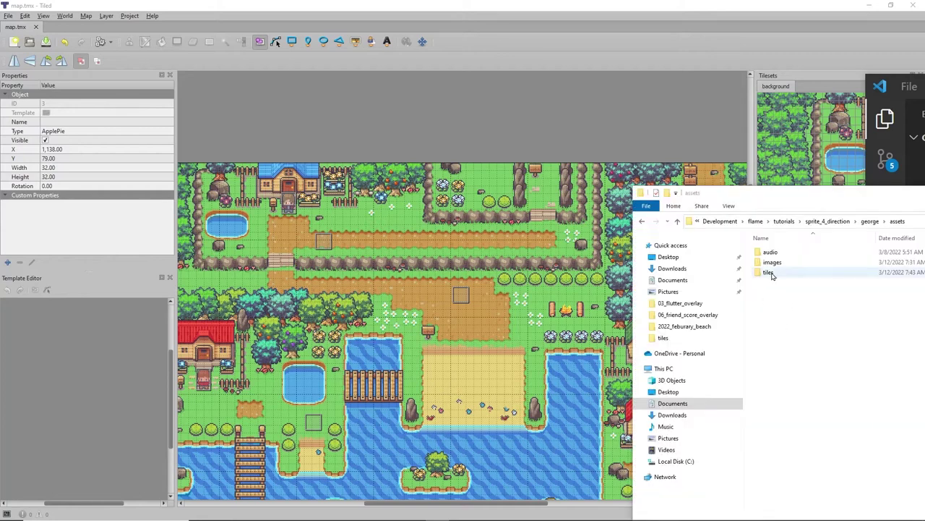
{"action": "double_click", "coordinate": [772, 263]}
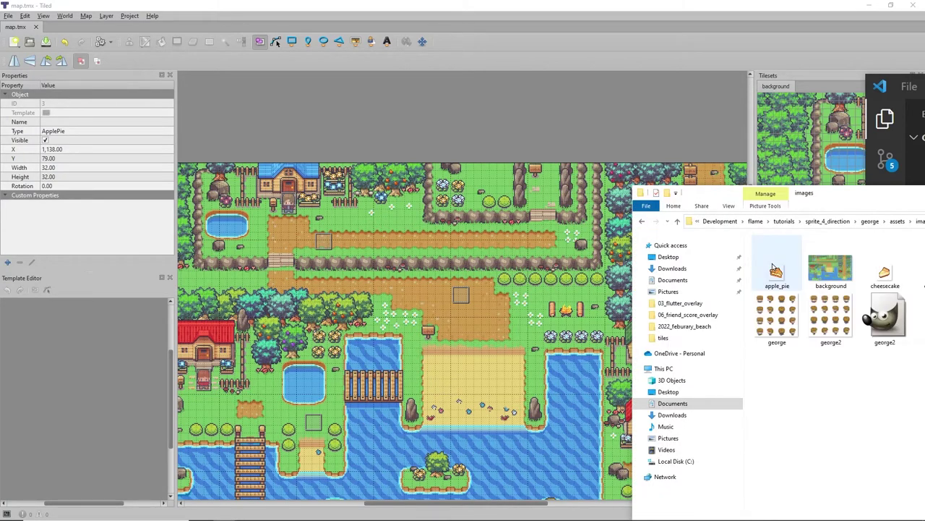
{"action": "left_click_drag", "start_coordinate": [840, 197], "coordinate": [400, 134]}
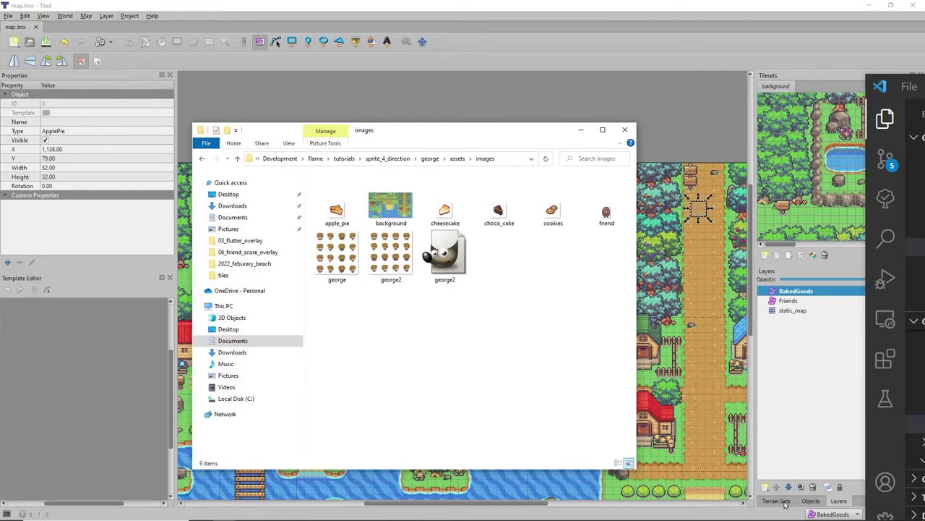
{"action": "left_click", "coordinate": [814, 431]}
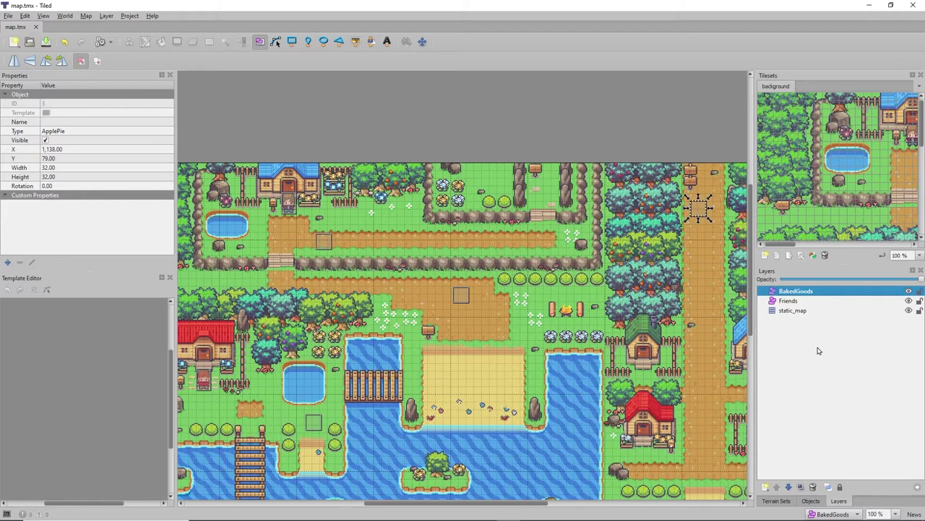
Start a new tileset and choose apple_pie.png from flame/tutorials/sprite_4_direction/george/assets/images as its source image.
{"action": "left_click", "coordinate": [765, 256]}
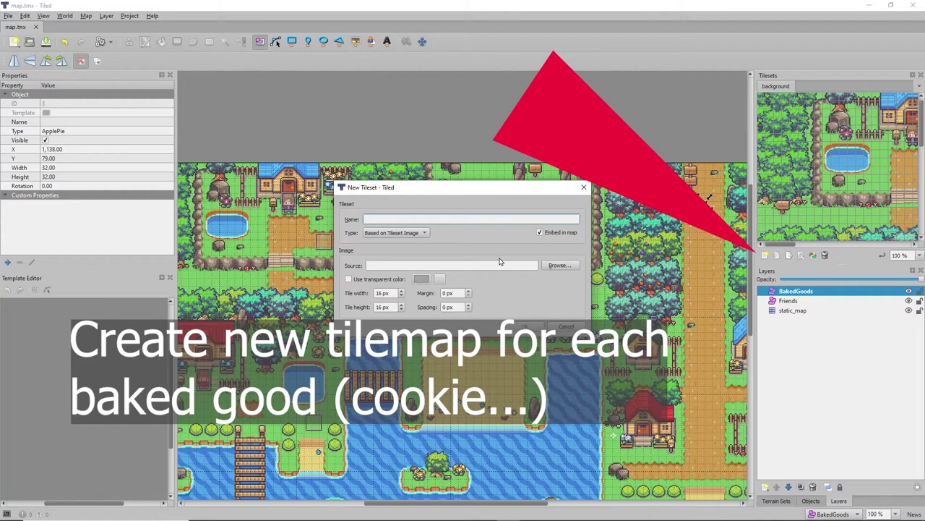
{"action": "left_click", "coordinate": [555, 268]}
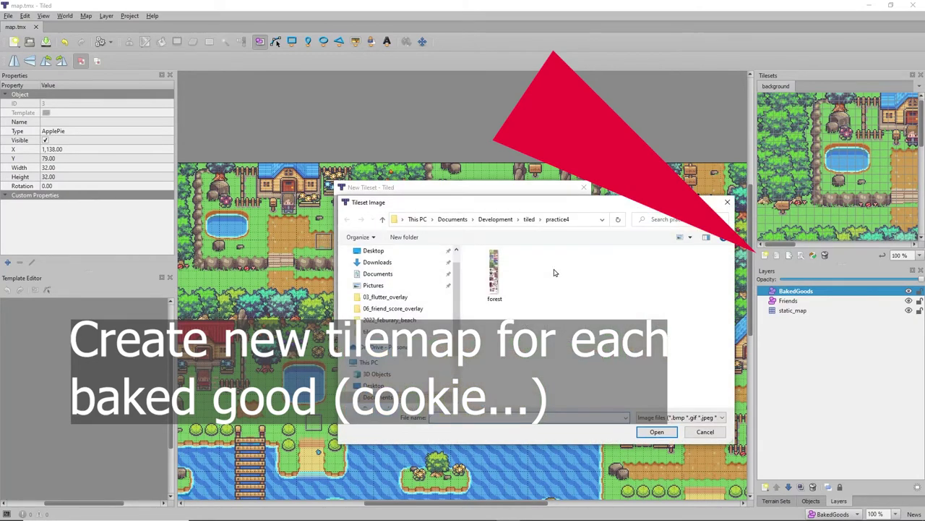
{"action": "left_click", "coordinate": [496, 223]}
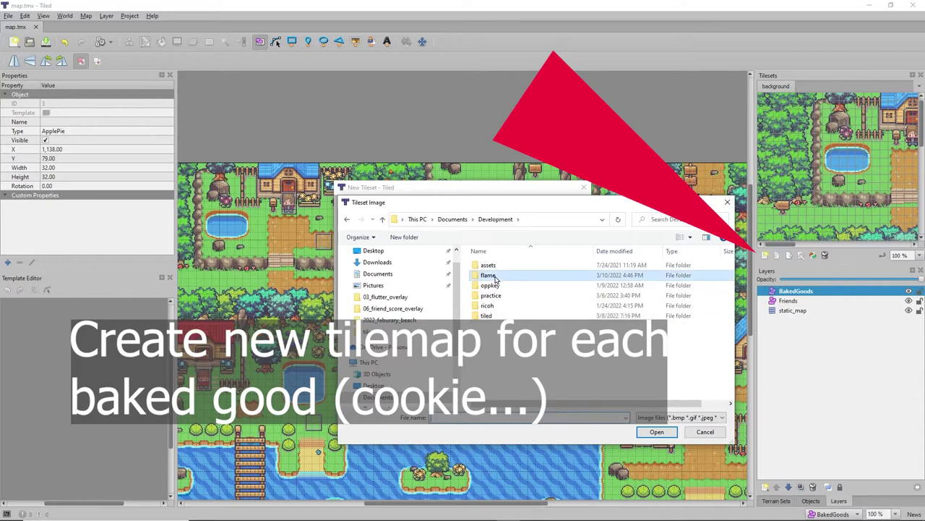
{"action": "double_click", "coordinate": [492, 275]}
{"action": "double_click", "coordinate": [504, 395]}
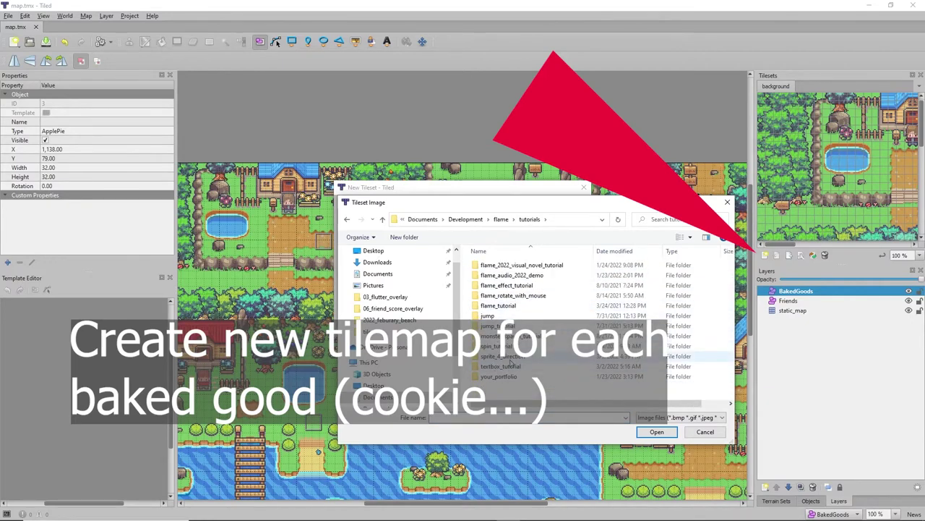
{"action": "double_click", "coordinate": [504, 356]}
{"action": "double_click", "coordinate": [496, 266]}
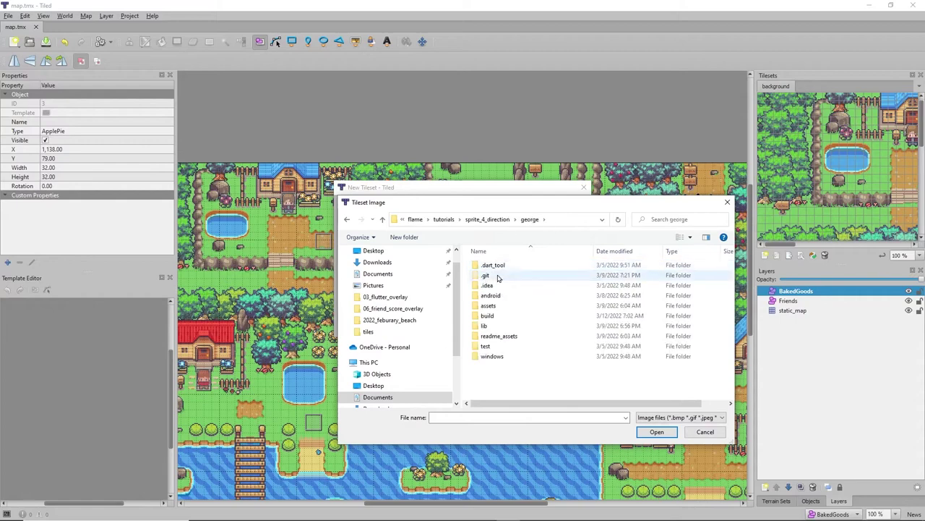
{"action": "double_click", "coordinate": [502, 307]}
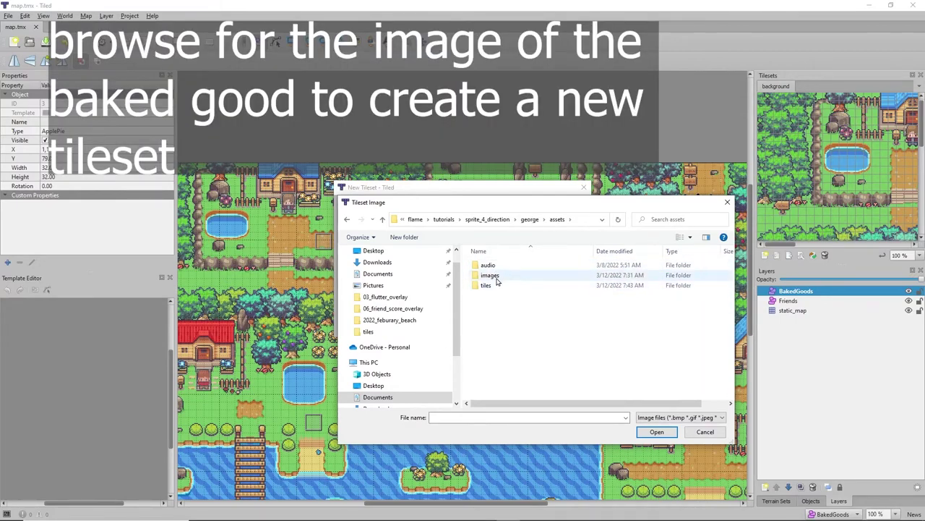
{"action": "double_click", "coordinate": [498, 276]}
{"action": "double_click", "coordinate": [496, 286]}
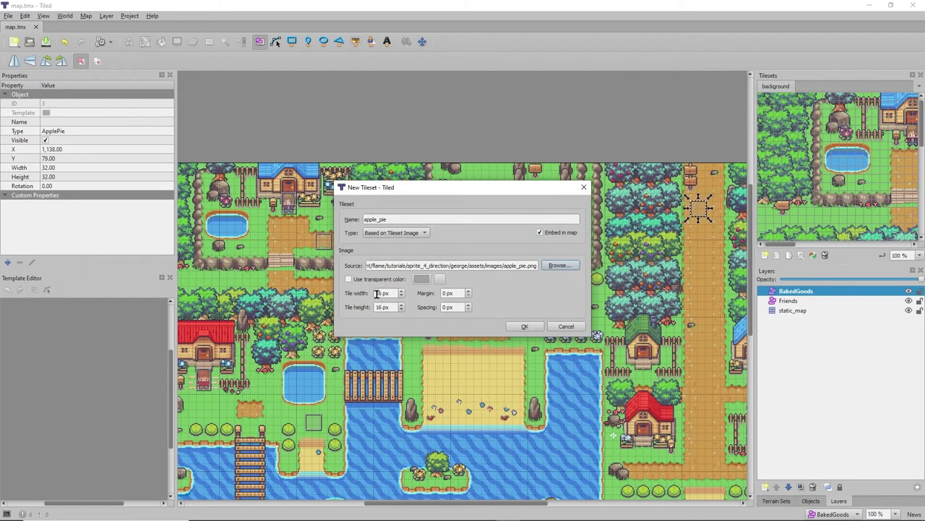
Set the apple_pie tileset's tile width and height to 32 px and create the tileset embedded in the map.
{"action": "double_click", "coordinate": [378, 293]}
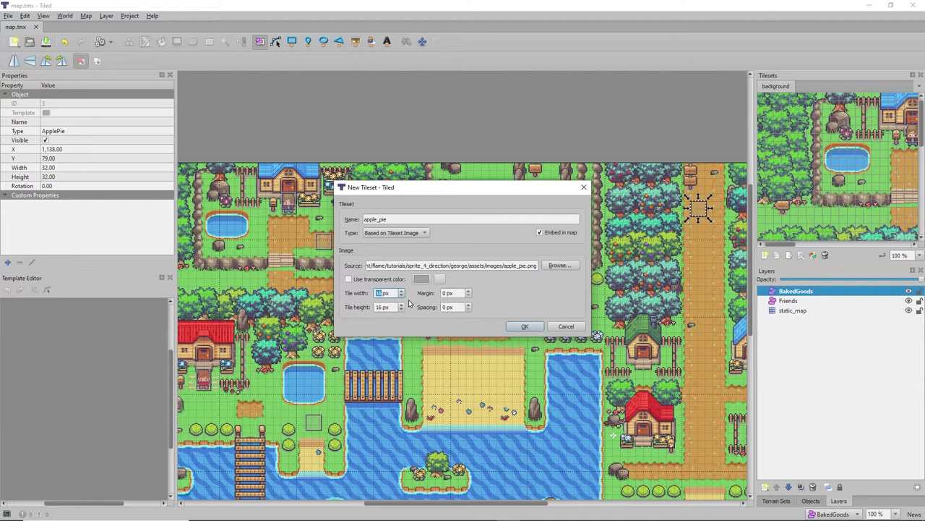
{"action": "type", "text": "32"}
{"action": "double_click", "coordinate": [376, 306]}
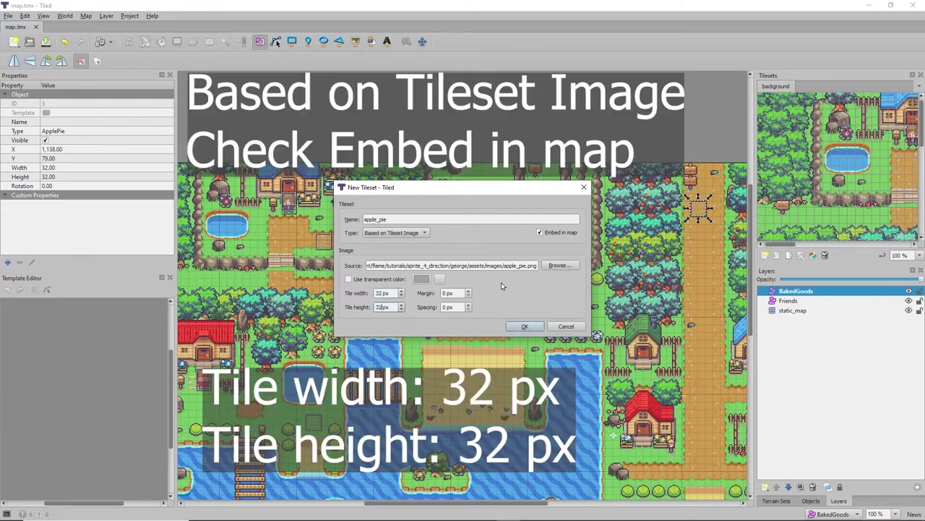
{"action": "left_click", "coordinate": [525, 327]}
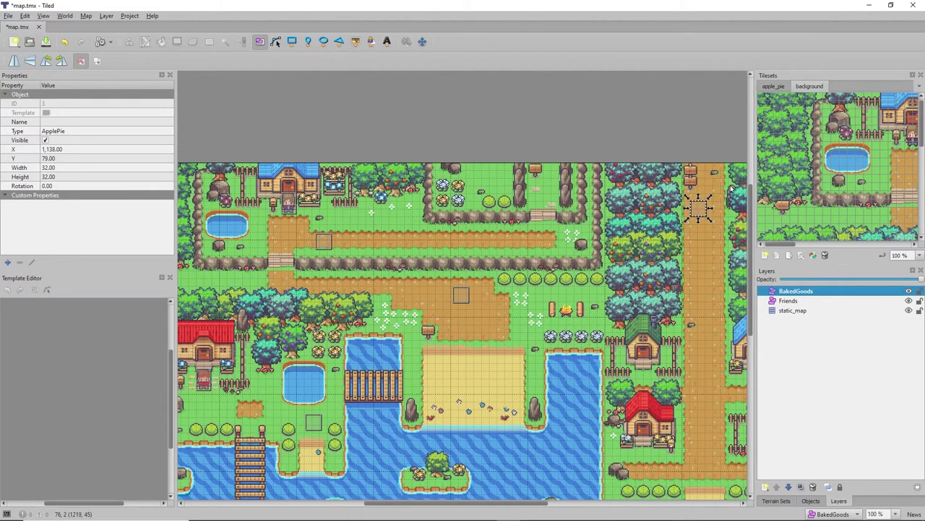
Insert the apple_pie tile as an object on the vertical dirt path and align it with the ApplePie rectangle.
{"action": "left_click", "coordinate": [774, 88]}
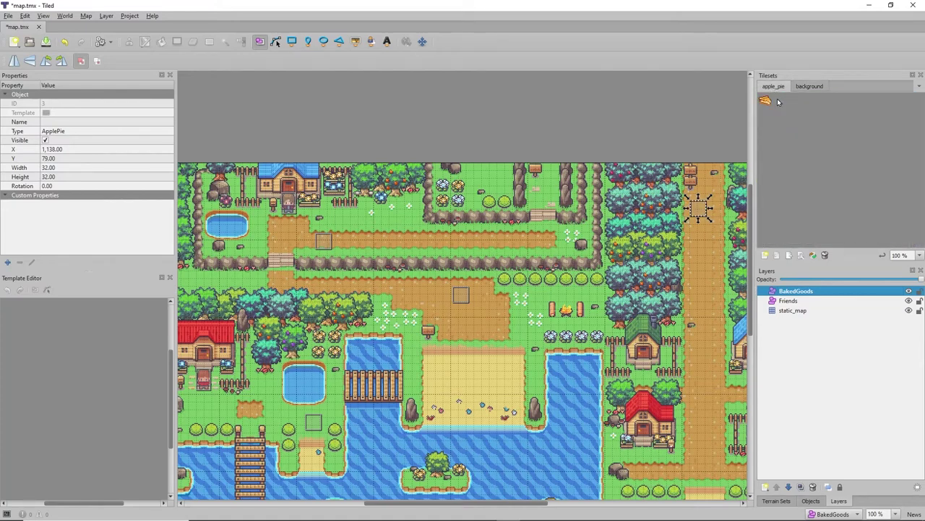
{"action": "left_click", "coordinate": [355, 43]}
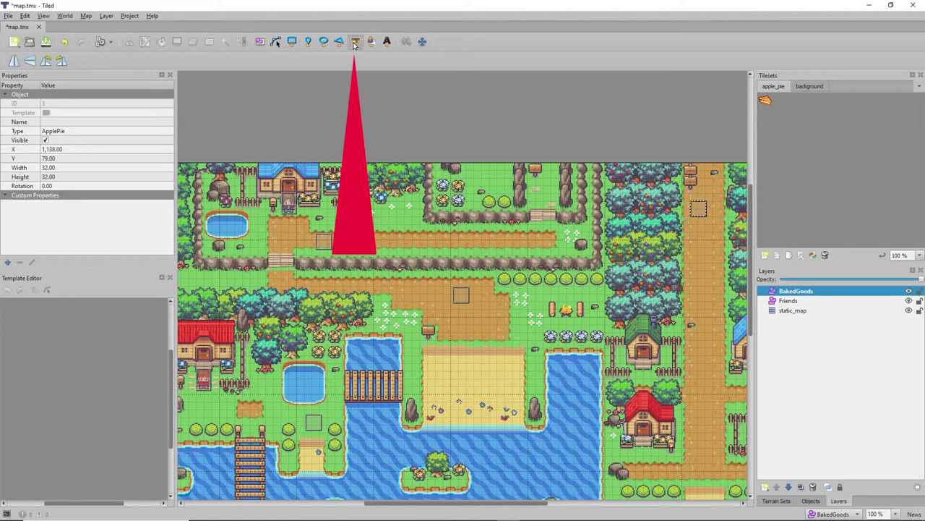
{"action": "left_click", "coordinate": [766, 100]}
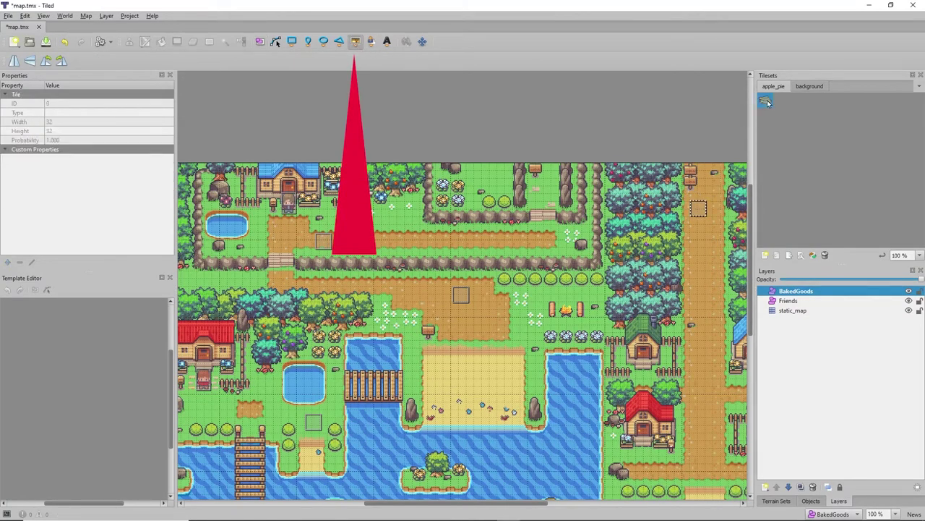
{"action": "left_click", "coordinate": [693, 202]}
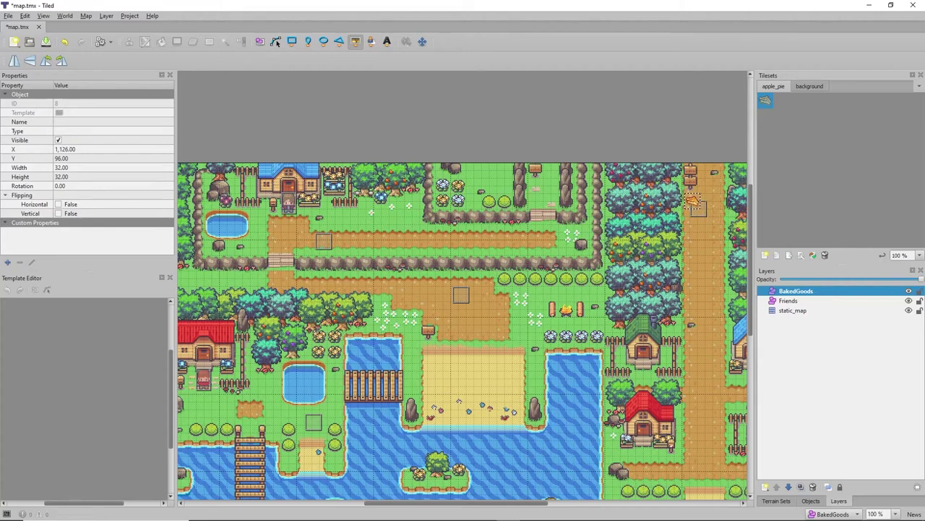
{"action": "key", "text": "s"}
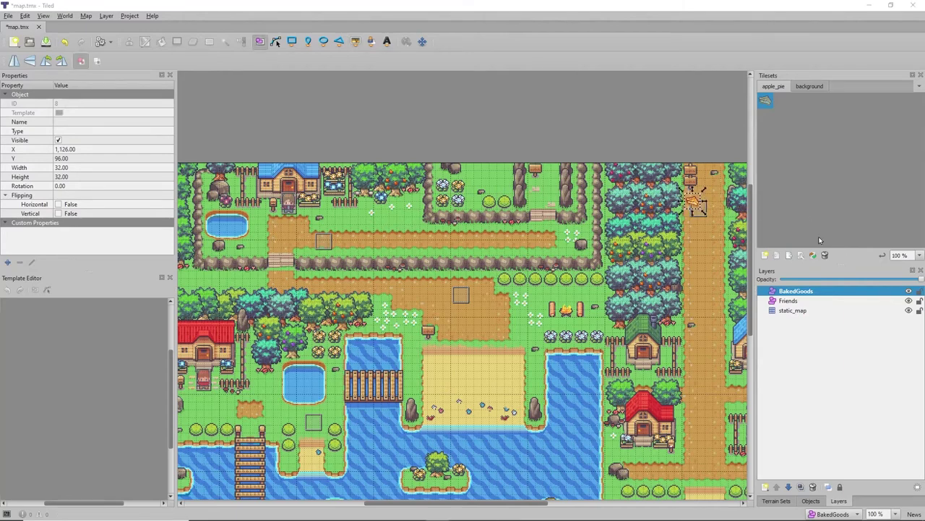
{"action": "left_click_drag", "start_coordinate": [695, 200], "coordinate": [704, 207]}
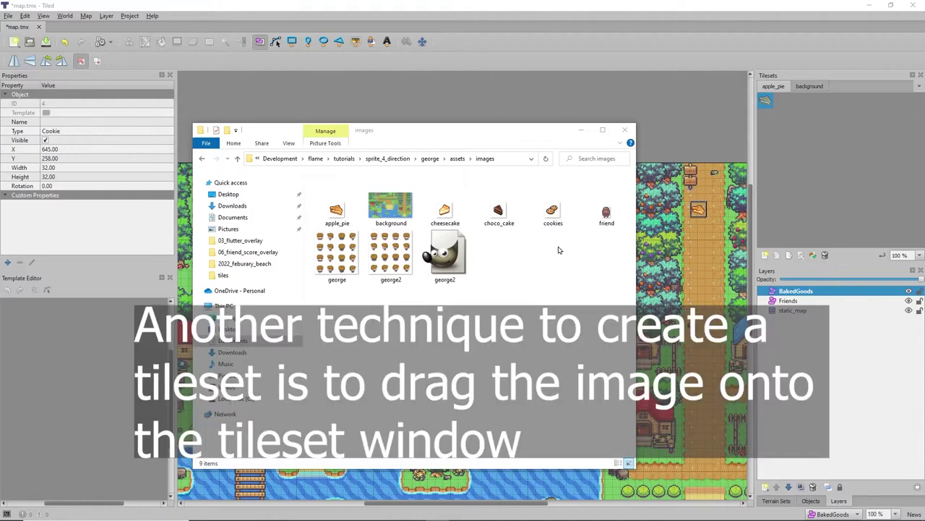
Create a cookies tileset from cookies.png in the images folder, with tile width and height set to 32 px.
{"action": "left_click_drag", "start_coordinate": [554, 216], "coordinate": [875, 203]}
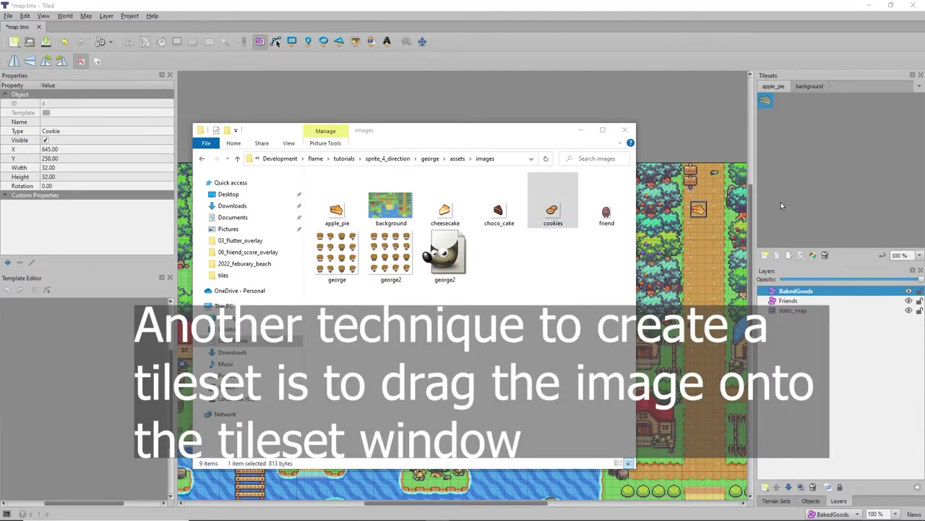
{"action": "left_click", "coordinate": [766, 262]}
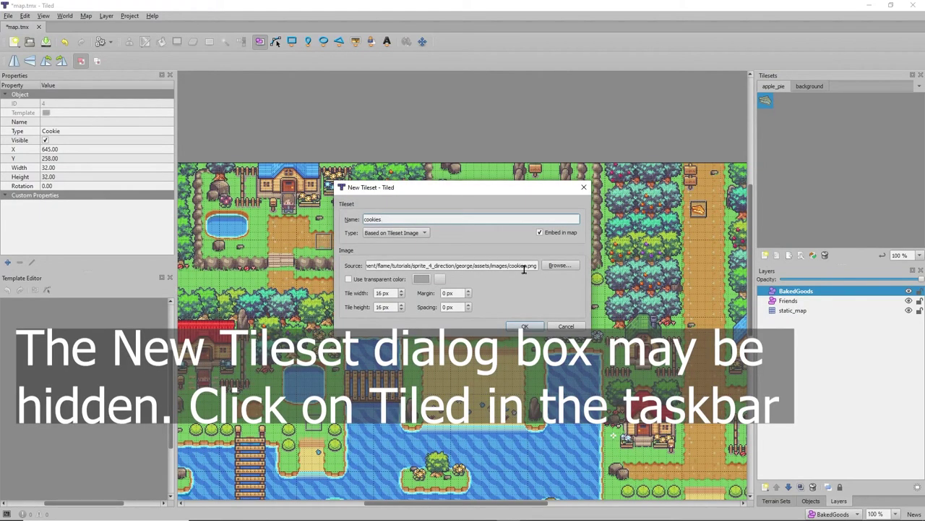
{"action": "double_click", "coordinate": [375, 293]}
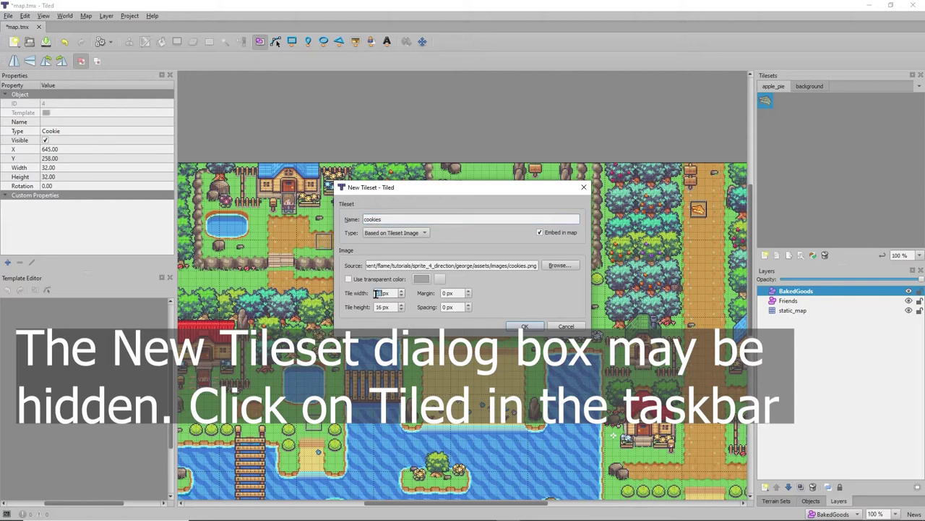
{"action": "type", "text": "32"}
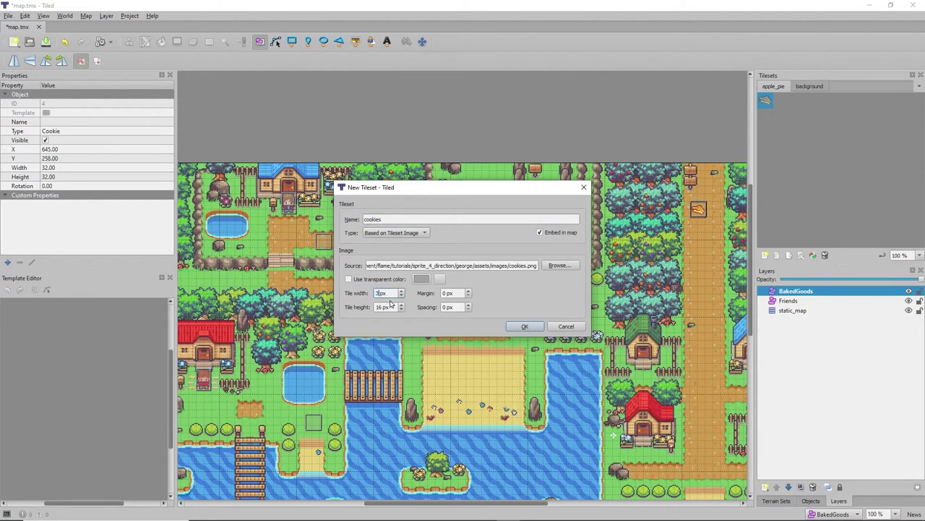
{"action": "double_click", "coordinate": [381, 307]}
{"action": "type", "text": "32"}
{"action": "left_click", "coordinate": [522, 327]}
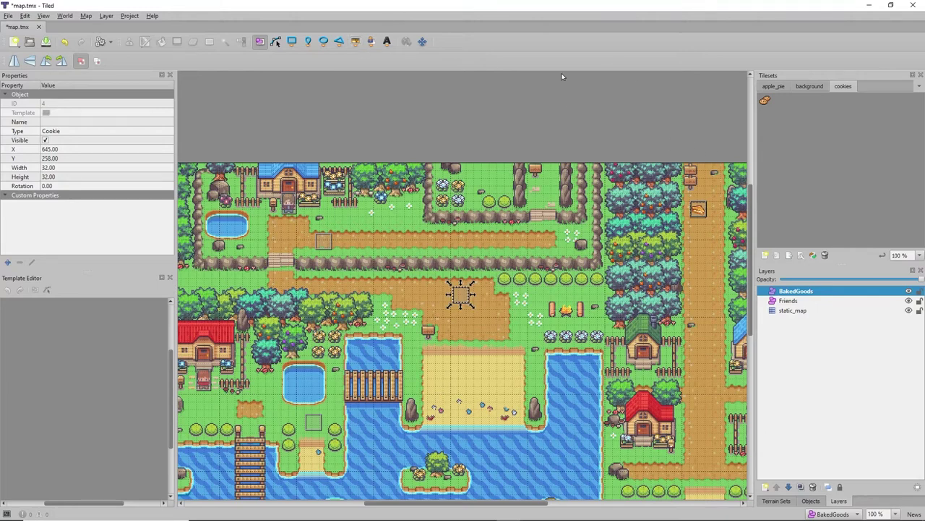
Insert the cookies tile as an object inside the Cookie rectangle on the central dirt clearing.
{"action": "left_click", "coordinate": [354, 45]}
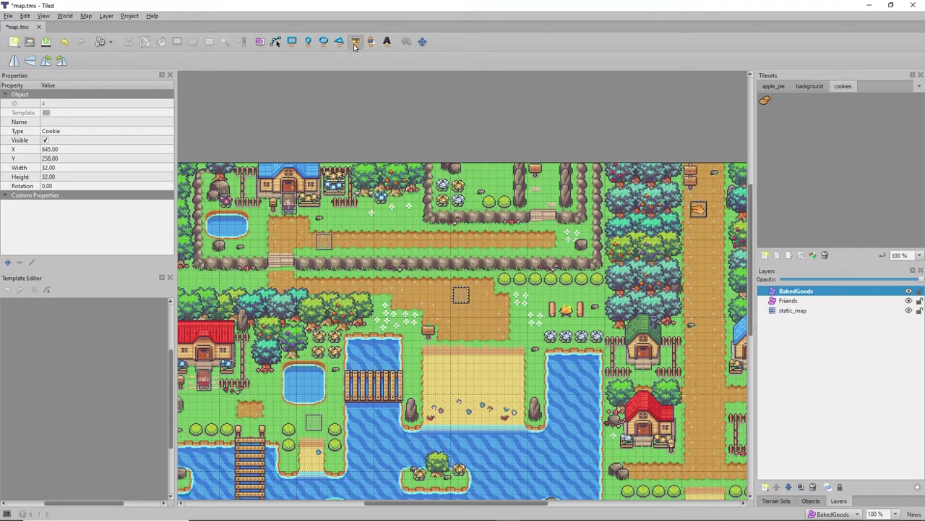
{"action": "left_click", "coordinate": [766, 102]}
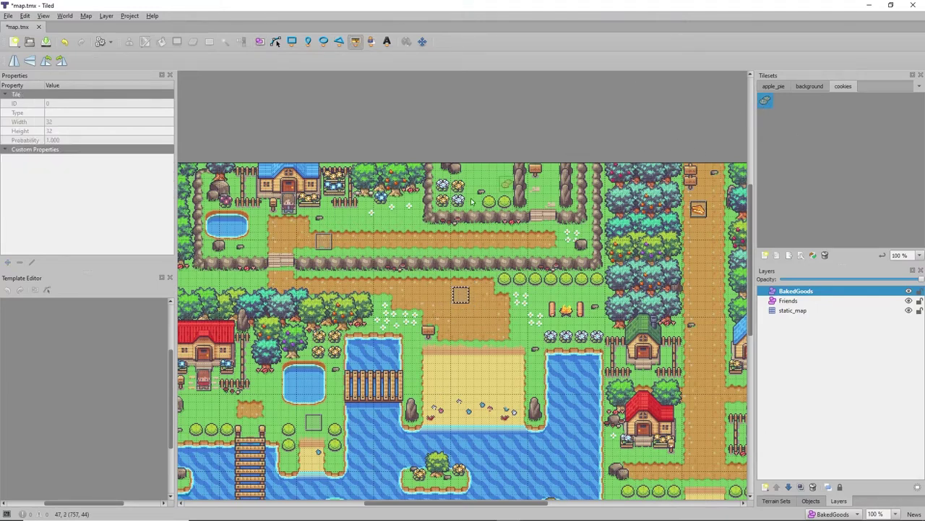
{"action": "left_click", "coordinate": [462, 298]}
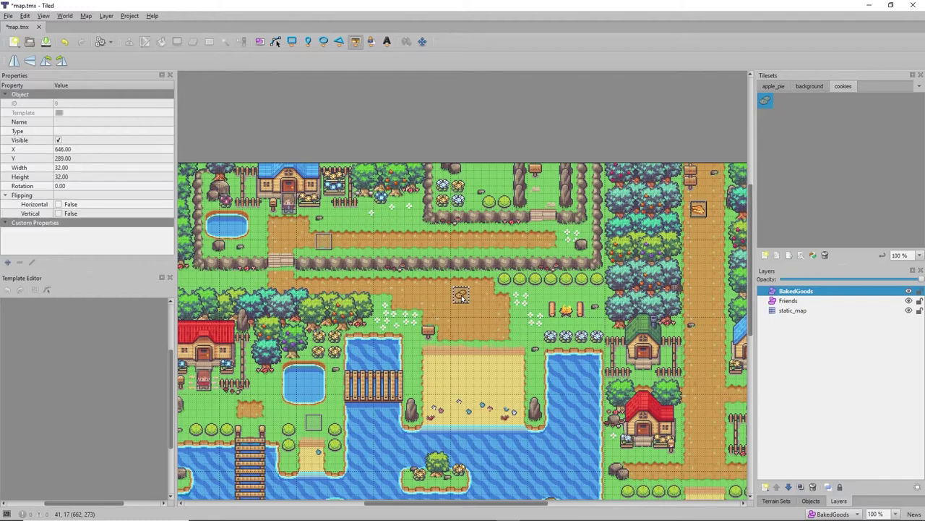
Select the CheeseCake rectangle below the small pond and start a new tileset from cheesecake.png in the images folder.
{"action": "left_click", "coordinate": [260, 42]}
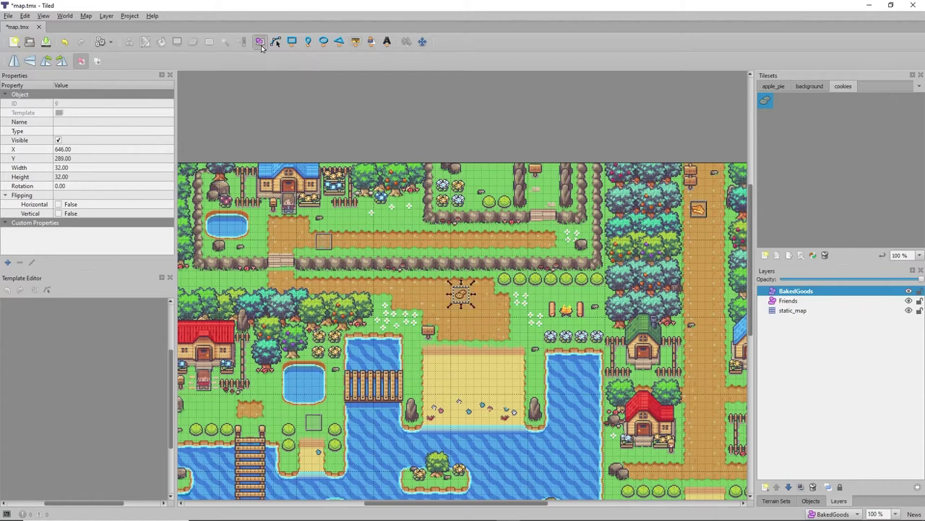
{"action": "left_click", "coordinate": [316, 418]}
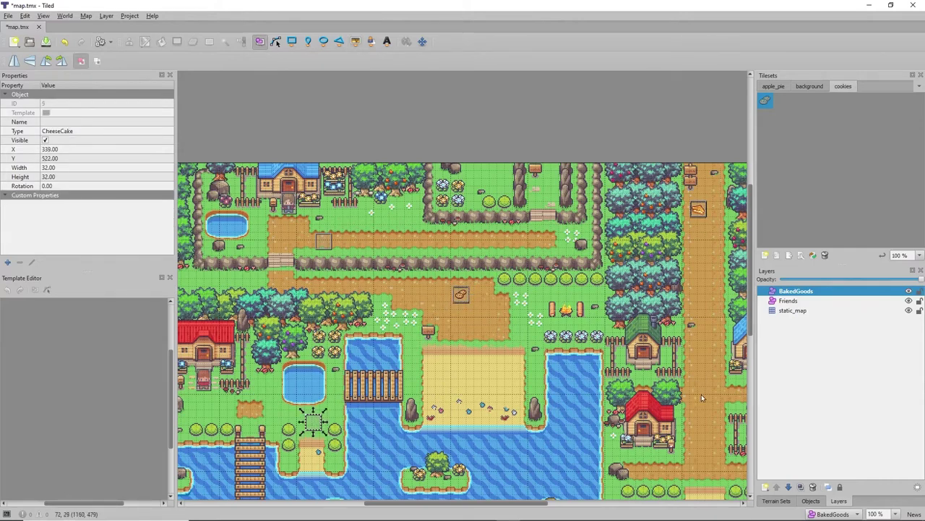
{"action": "mouse_move", "coordinate": [377, 515]}
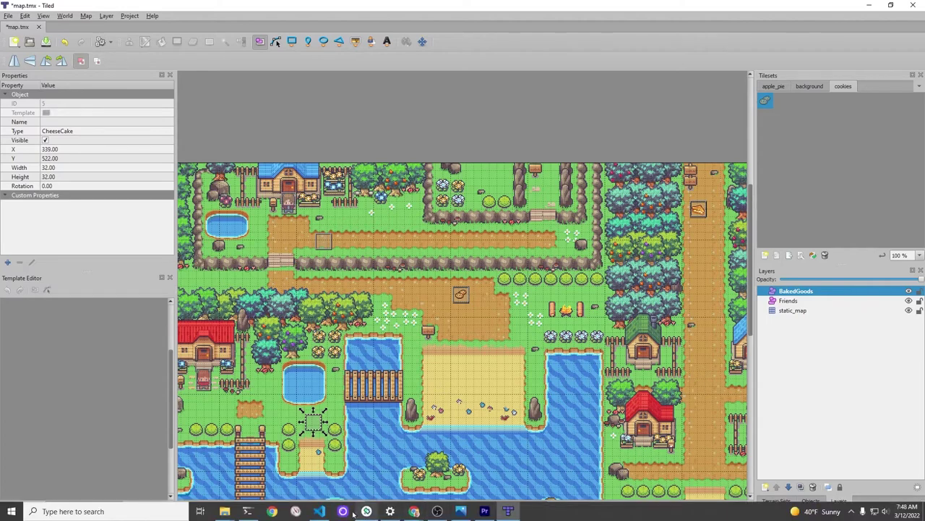
{"action": "mouse_move", "coordinate": [225, 512]}
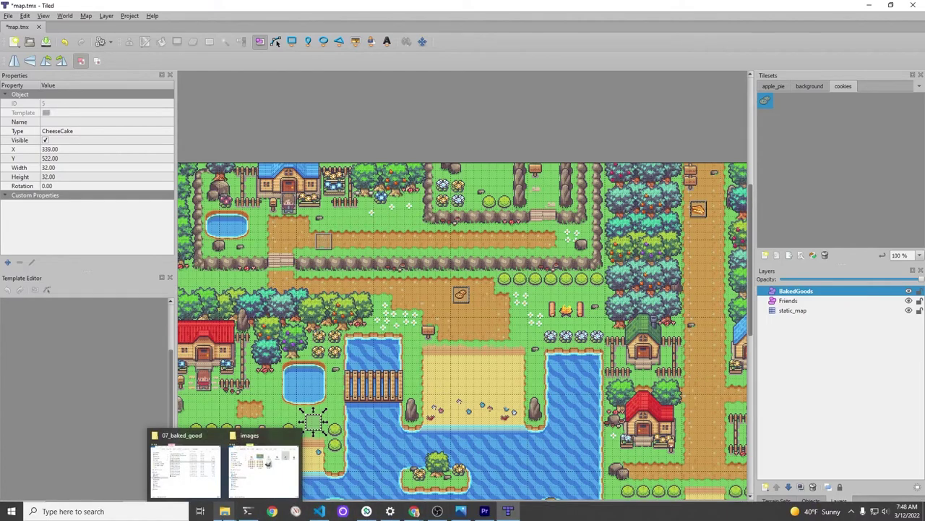
{"action": "left_click", "coordinate": [283, 469]}
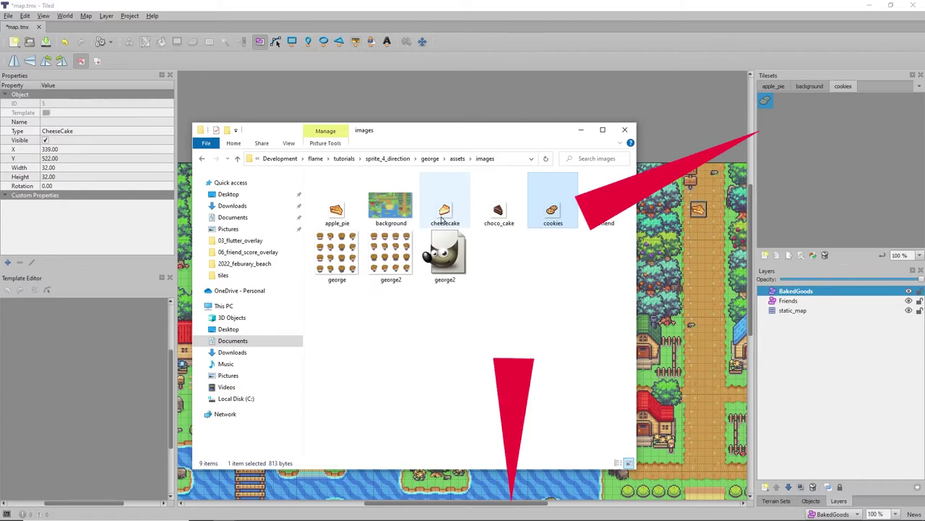
{"action": "left_click_drag", "start_coordinate": [445, 210], "coordinate": [816, 179]}
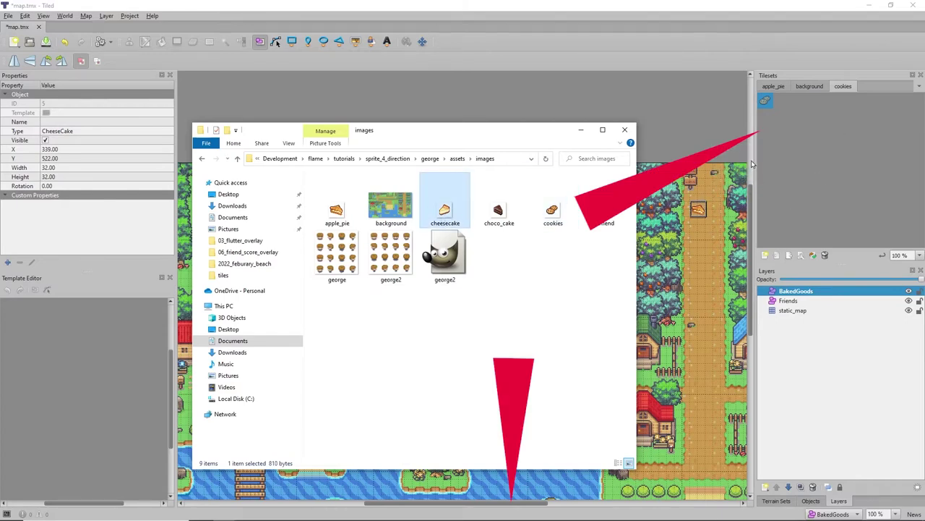
{"action": "mouse_move", "coordinate": [510, 514]}
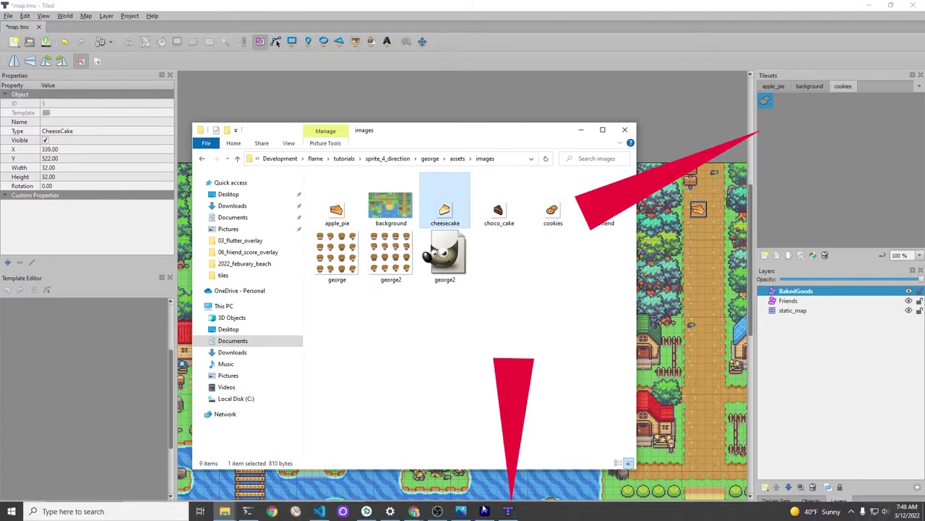
{"action": "left_click", "coordinate": [518, 514]}
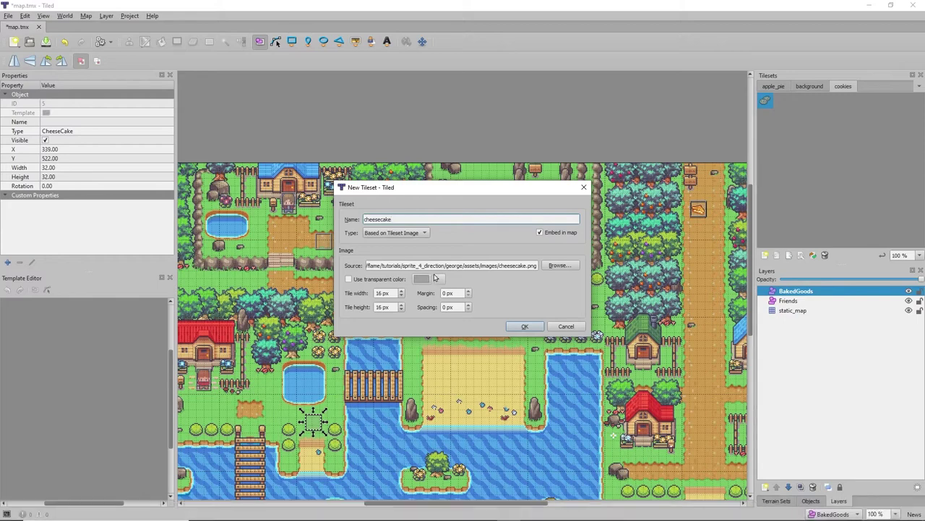
Set the cheesecake tileset's tile width and height to 32 px and create it embedded in the map.
{"action": "double_click", "coordinate": [378, 294]}
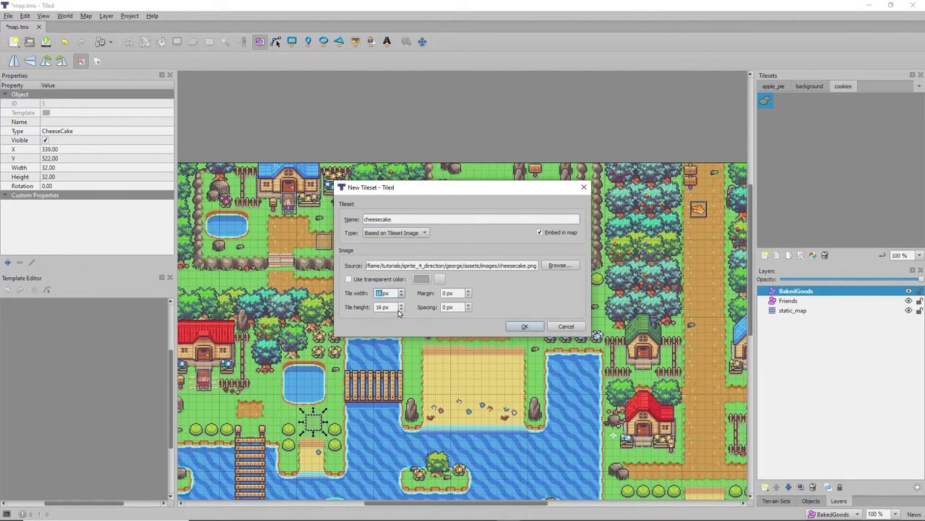
{"action": "type", "text": "32"}
{"action": "double_click", "coordinate": [377, 307]}
{"action": "left_click", "coordinate": [525, 326]}
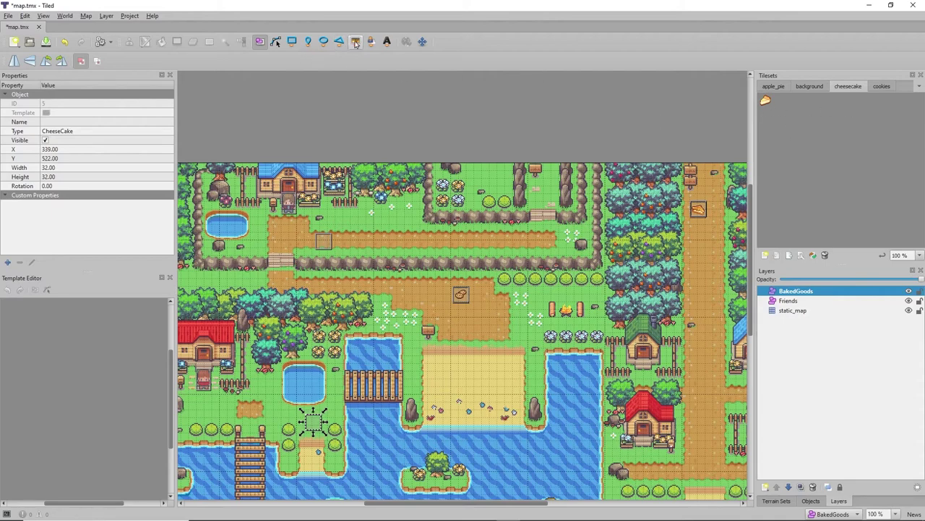
Insert the cheesecake tile as an object inside the CheeseCake rectangle below the small pond.
{"action": "left_click", "coordinate": [355, 42]}
{"action": "left_click", "coordinate": [767, 101]}
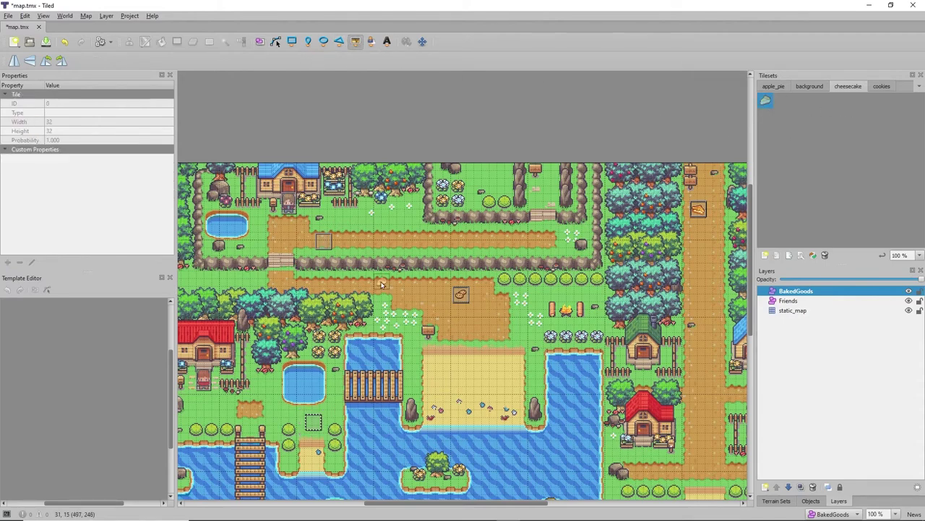
{"action": "left_click", "coordinate": [315, 425]}
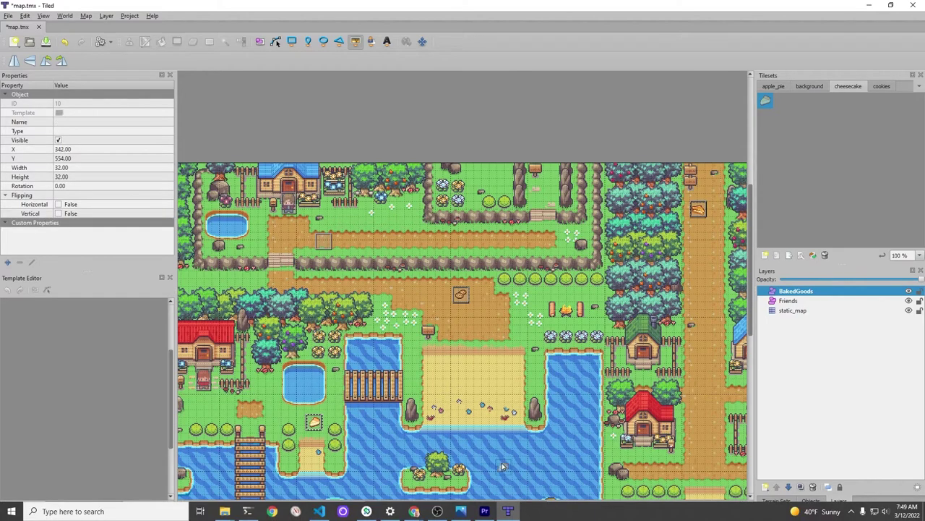
Select the ChocoCake rectangle on the upper dirt path and start a new tileset from choco_cake.png in the images folder.
{"action": "left_click_drag", "start_coordinate": [516, 506], "coordinate": [484, 506]}
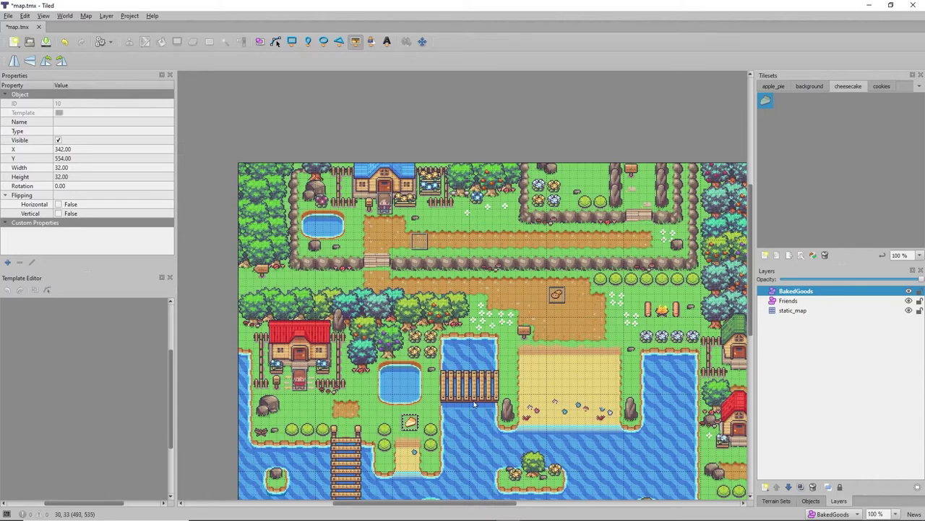
{"action": "left_click", "coordinate": [259, 42]}
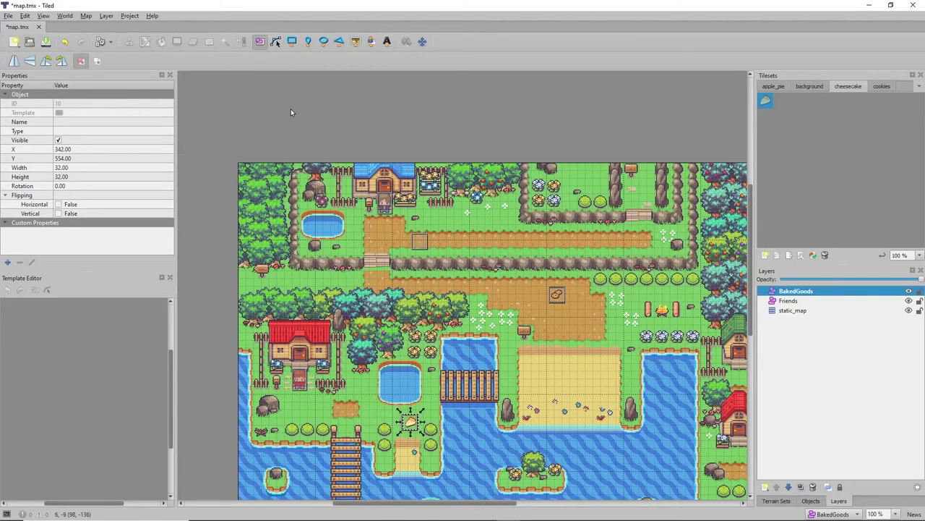
{"action": "left_click", "coordinate": [421, 241]}
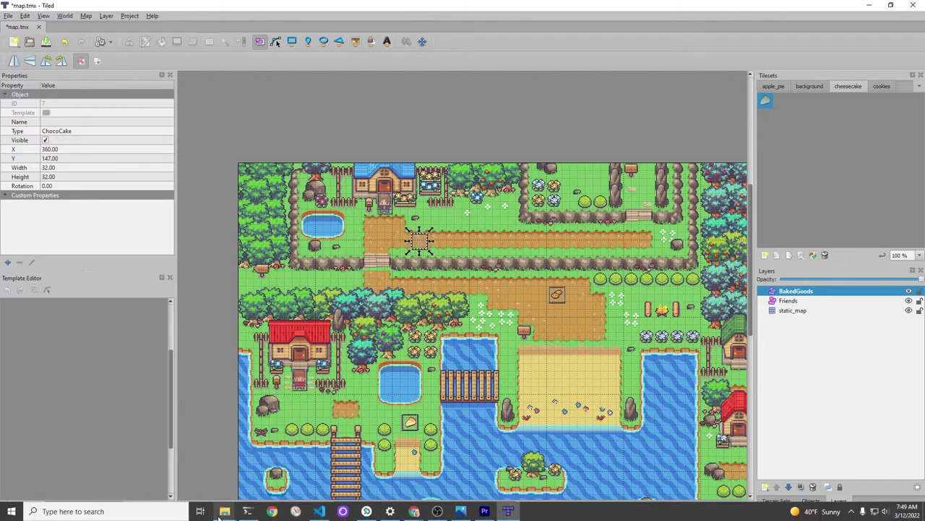
{"action": "mouse_move", "coordinate": [224, 511]}
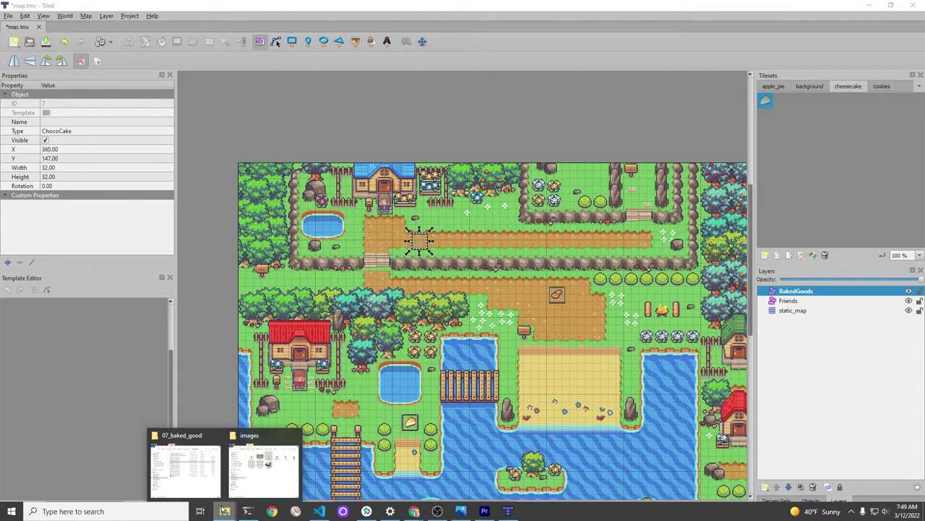
{"action": "left_click", "coordinate": [260, 470]}
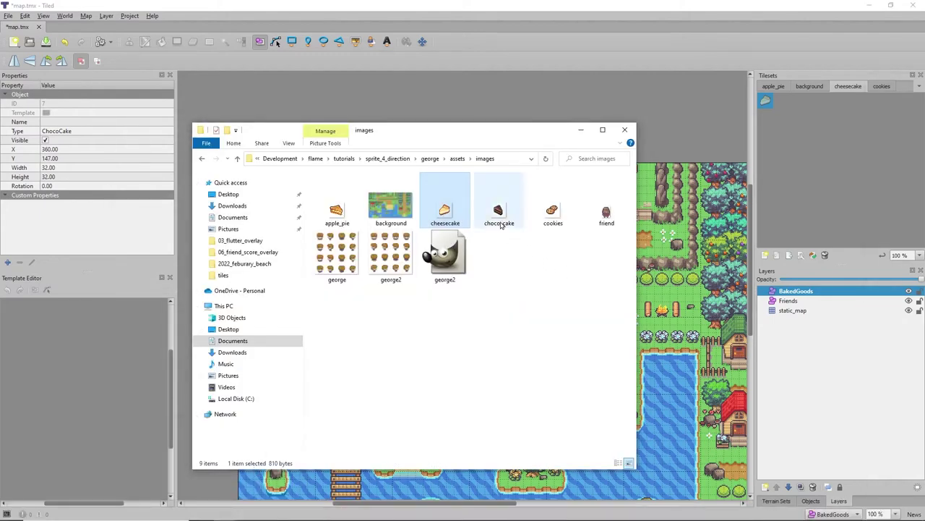
{"action": "left_click_drag", "start_coordinate": [499, 206], "coordinate": [854, 198]}
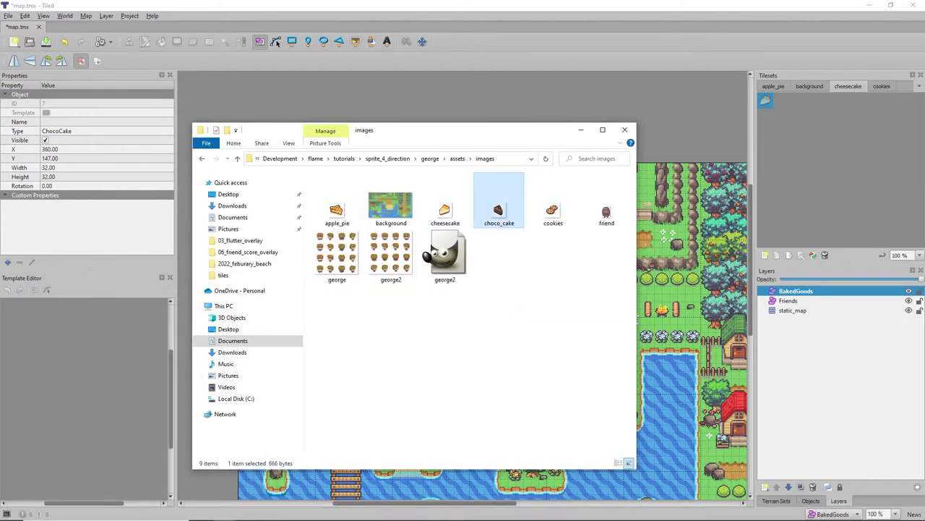
{"action": "left_click", "coordinate": [509, 511]}
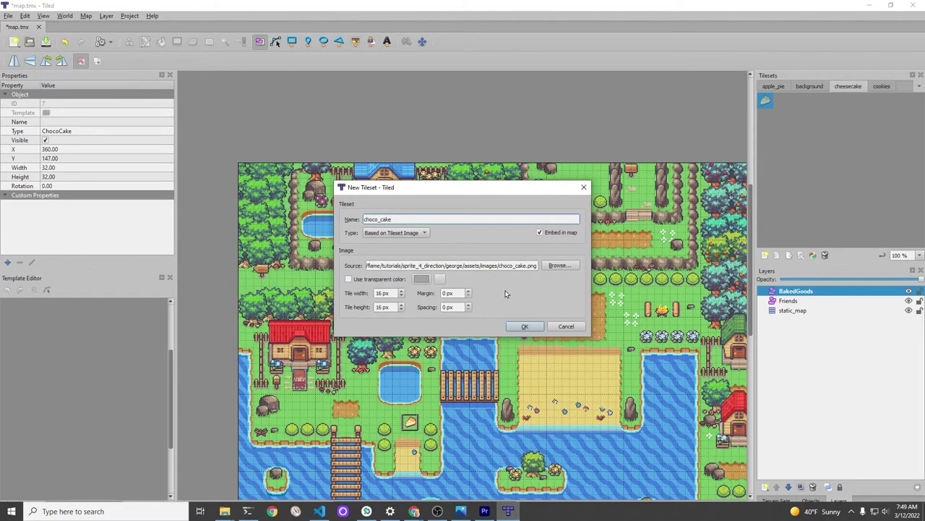
Set the choco_cake tileset's tile width and height to 32 px and create it embedded in the map.
{"action": "double_click", "coordinate": [377, 294]}
{"action": "type", "text": "32"}
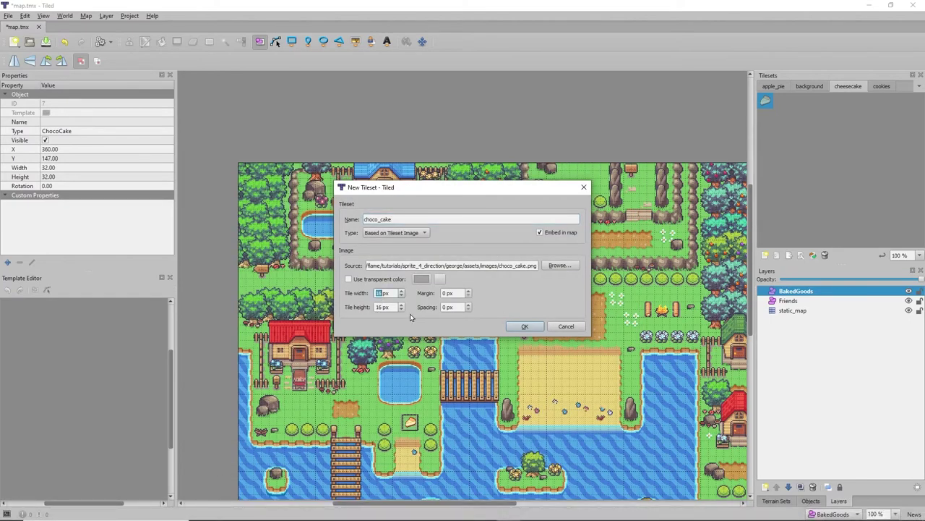
{"action": "double_click", "coordinate": [377, 307]}
{"action": "type", "text": "32"}
{"action": "left_click", "coordinate": [522, 326]}
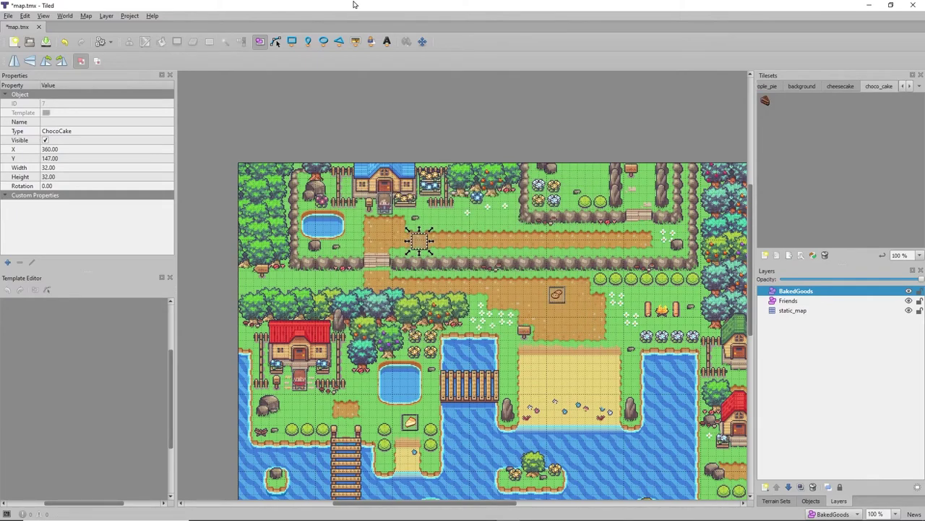
Insert the choco_cake tile as an object inside the ChocoCake rectangle on the upper dirt path.
{"action": "left_click", "coordinate": [355, 41]}
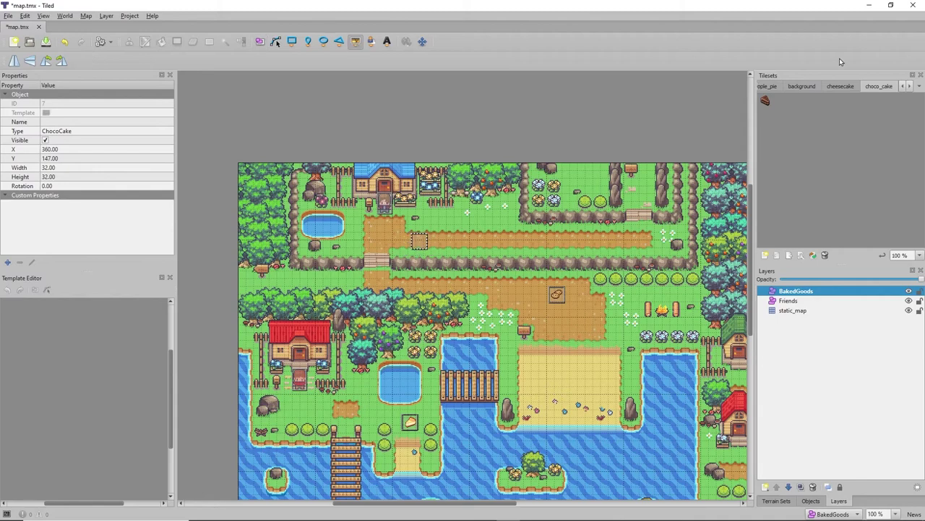
{"action": "left_click", "coordinate": [766, 102]}
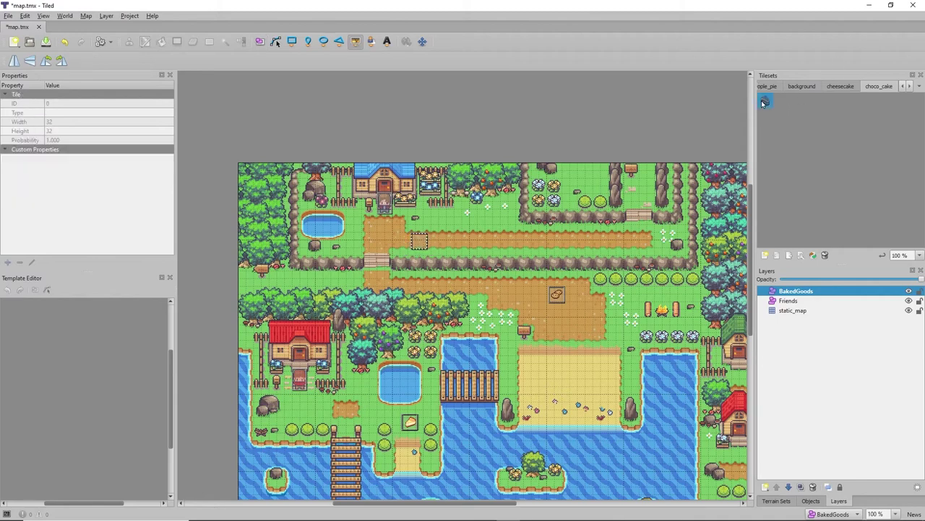
{"action": "left_click", "coordinate": [420, 244]}
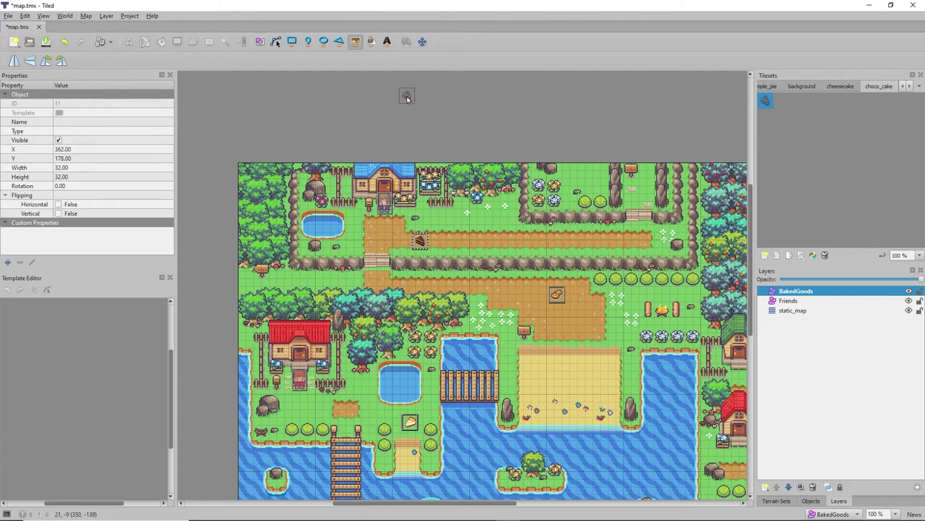
Save the map.tmx file and minimize Tiled.
{"action": "left_click", "coordinate": [8, 15]}
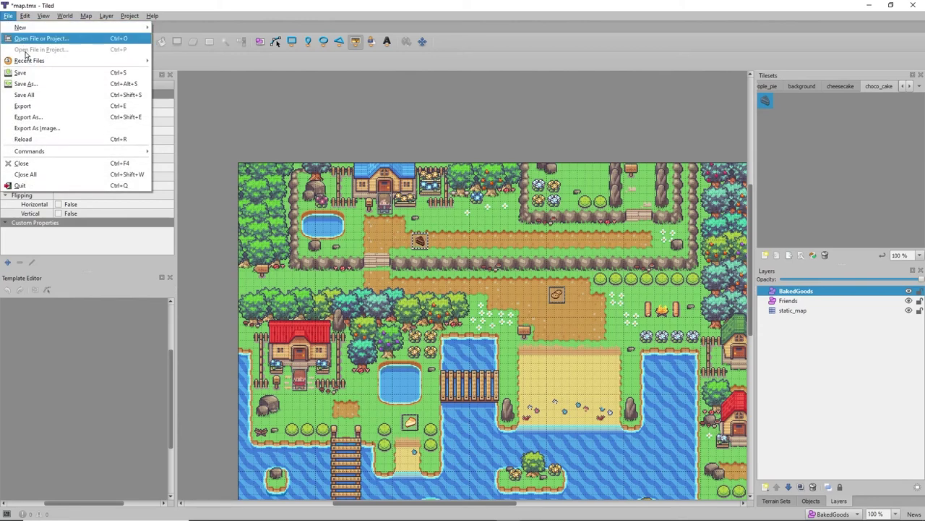
{"action": "left_click", "coordinate": [48, 74]}
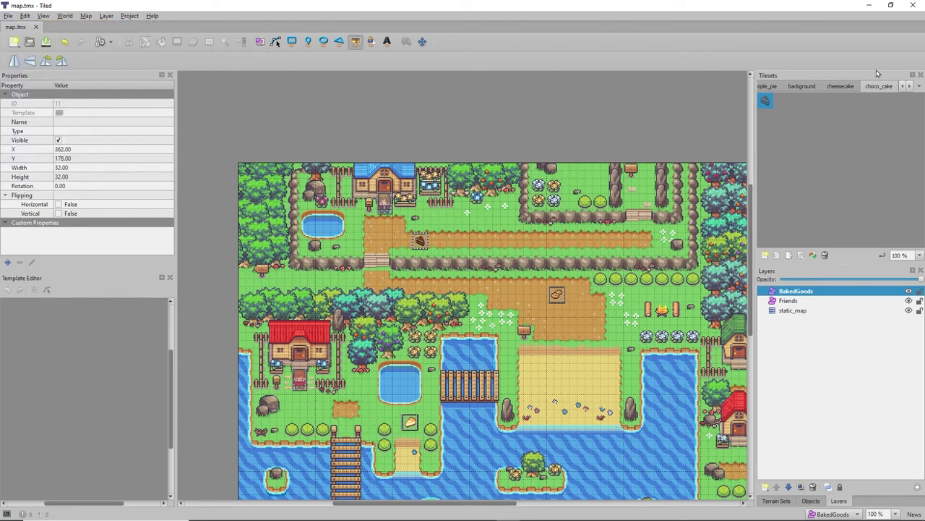
{"action": "left_click", "coordinate": [870, 6]}
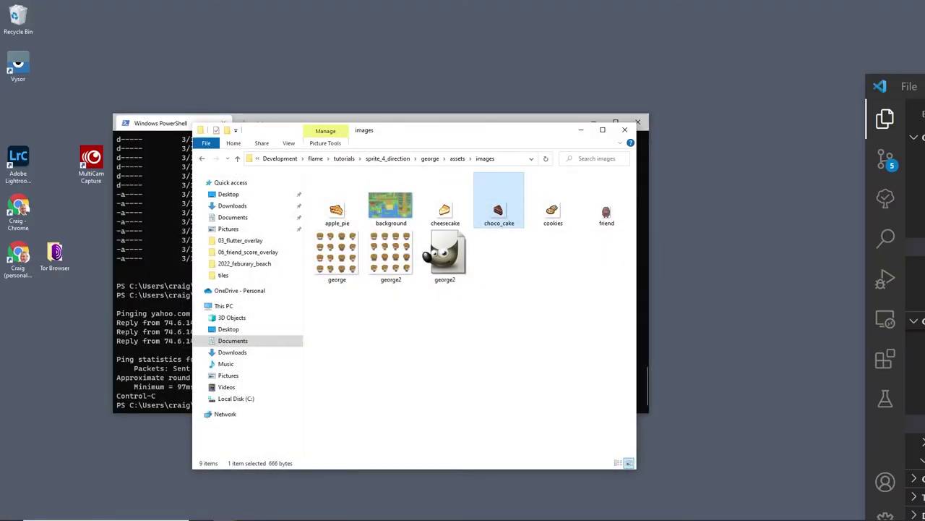
Switch to Visual Studio Code and examine the BakedGoods object group near the end of map.tmx.
{"action": "left_click_drag", "start_coordinate": [919, 86], "coordinate": [434, 2]}
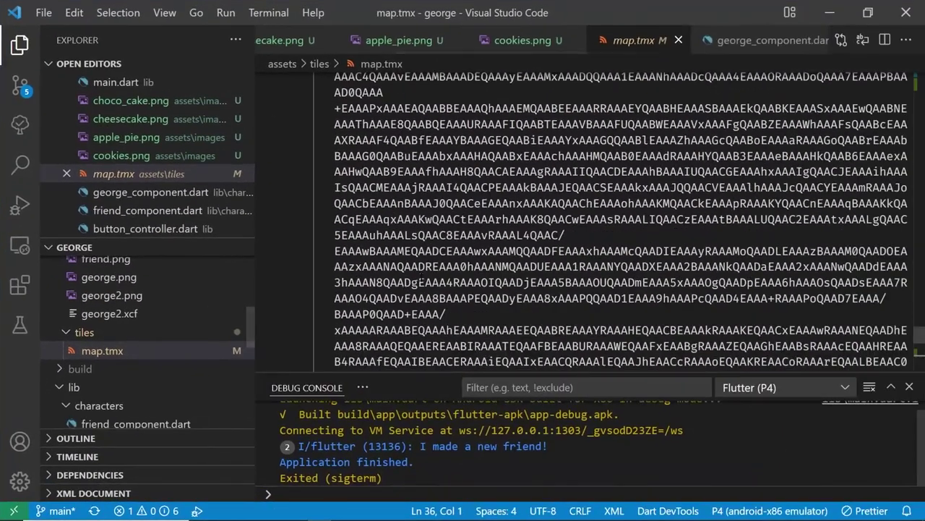
{"action": "scroll", "coordinate": [423, 282], "scroll_direction": "down", "scroll_amount": 5}
{"action": "scroll", "coordinate": [432, 272], "scroll_direction": "down", "scroll_amount": 2}
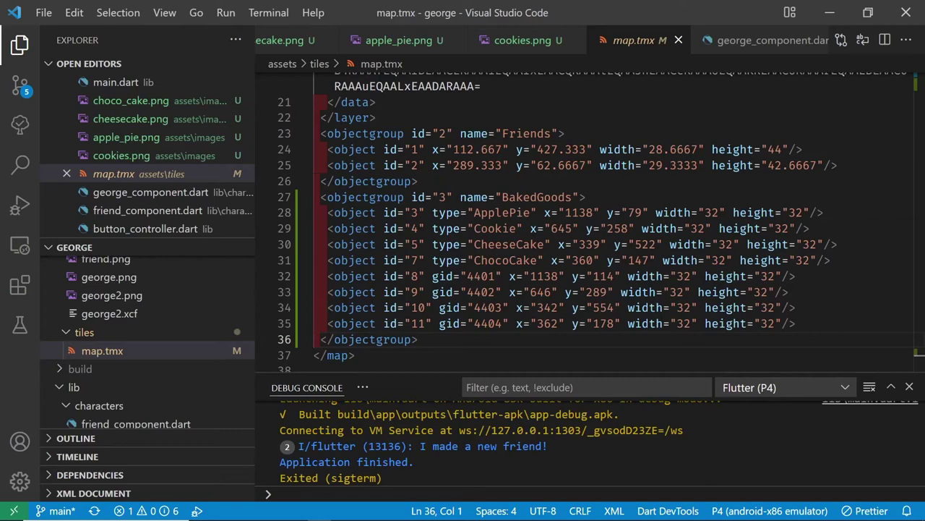
{"action": "scroll", "coordinate": [578, 217], "scroll_direction": "up", "scroll_amount": 1}
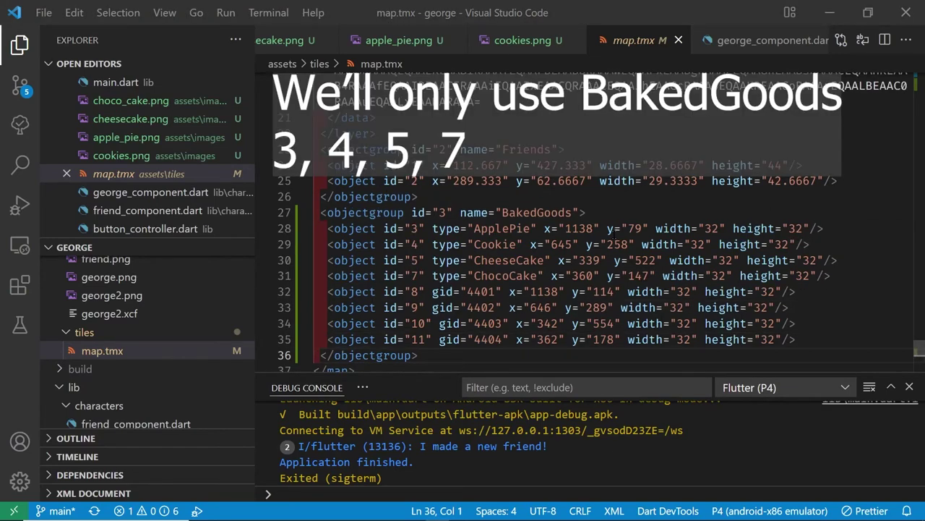
Compare the y values of the ApplePie object and its tile object, id 8, by calculating 114 − 79 in Calculator.
{"action": "double_click", "coordinate": [632, 228]}
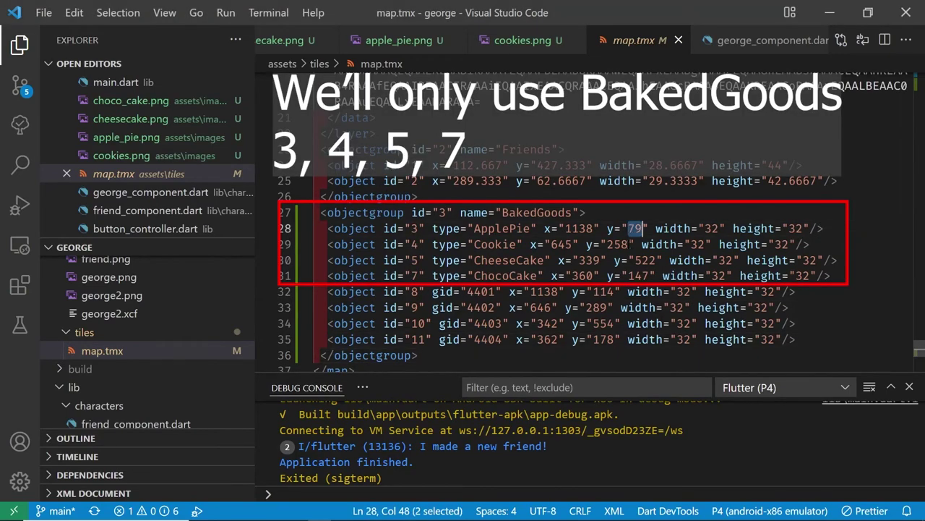
{"action": "double_click", "coordinate": [604, 291]}
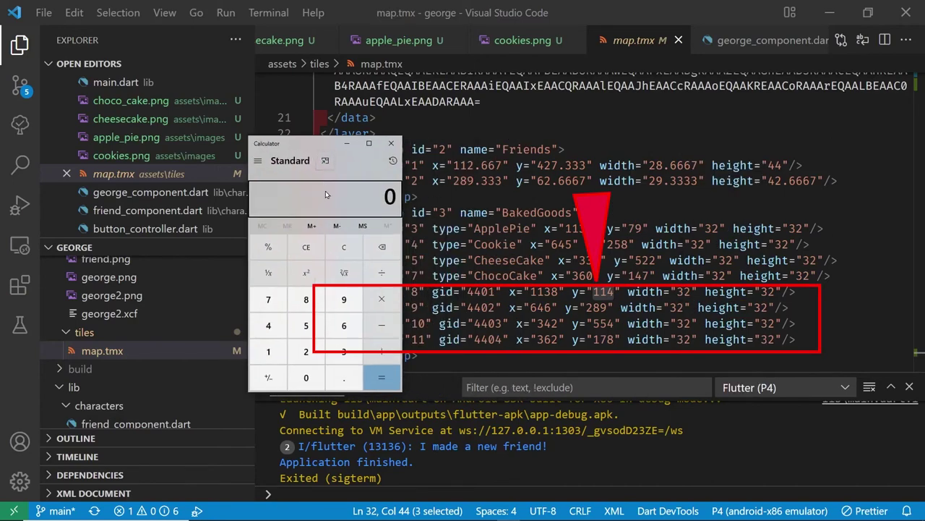
{"action": "left_click", "coordinate": [270, 352]}
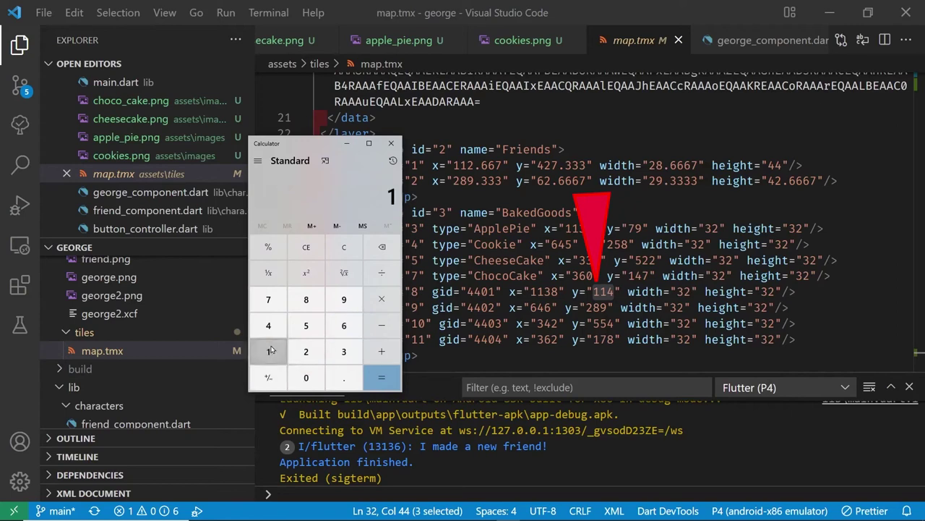
{"action": "left_click", "coordinate": [269, 352]}
{"action": "left_click", "coordinate": [269, 326]}
{"action": "left_click", "coordinate": [378, 326]}
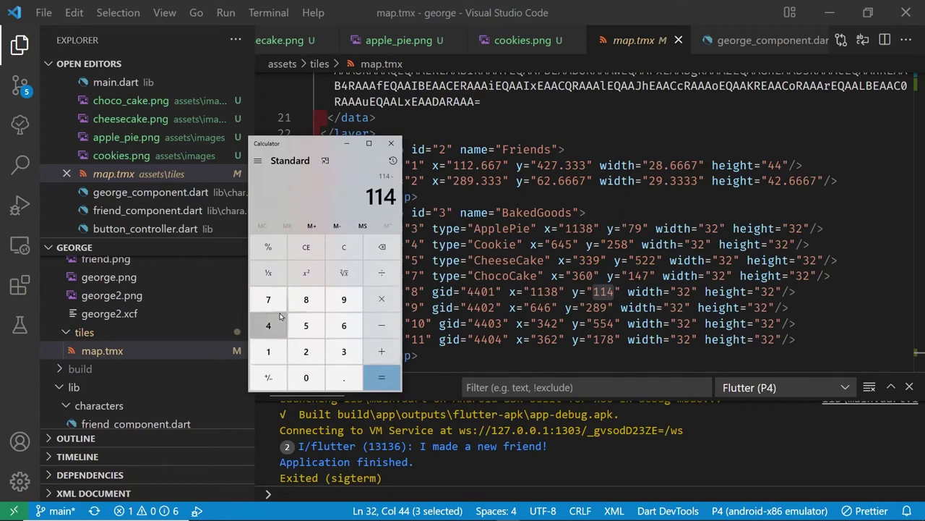
{"action": "left_click", "coordinate": [269, 299]}
{"action": "left_click", "coordinate": [344, 299]}
{"action": "left_click", "coordinate": [370, 372]}
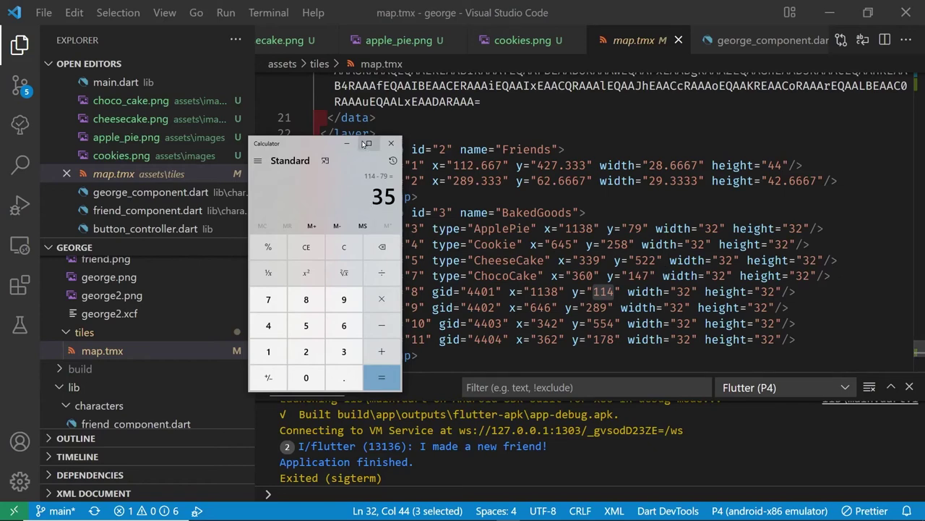
{"action": "key", "text": "alt+F4"}
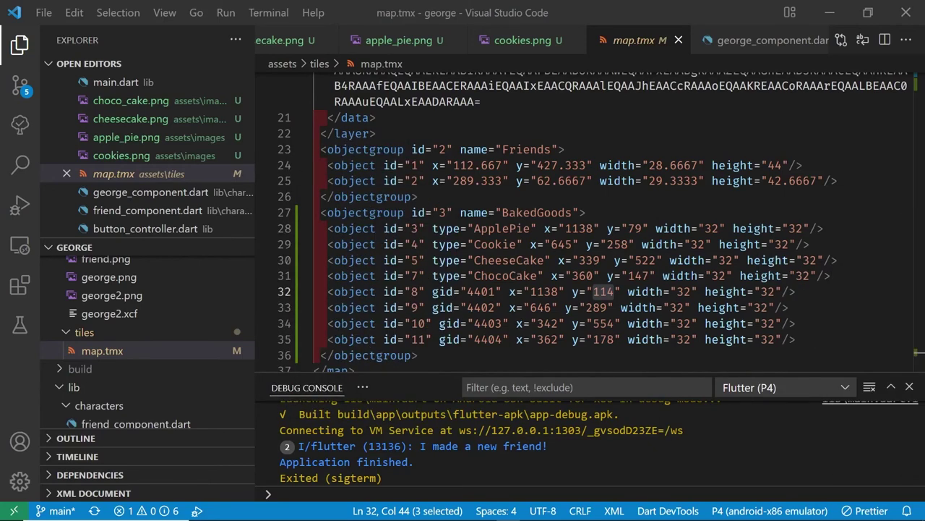
Switch to Chrome and look through the Flame Tutorial 2022 and Flutter Flame Tutorial playlists and the Teachable course's lecture list.
{"action": "key", "text": "alt+Tab"}
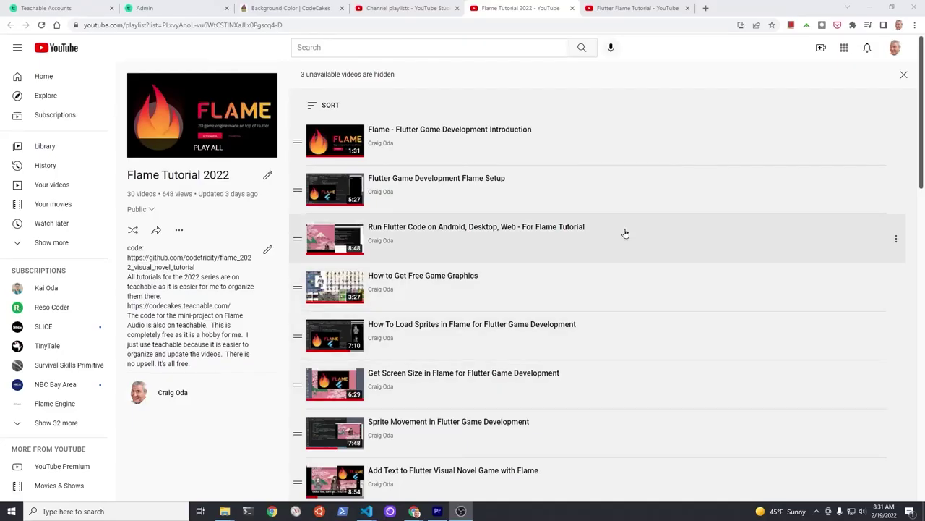
{"action": "scroll", "coordinate": [624, 231], "scroll_direction": "down", "scroll_amount": 2}
{"action": "scroll", "coordinate": [625, 235], "scroll_direction": "down", "scroll_amount": 4}
{"action": "key", "text": "ctrl+Tab"}
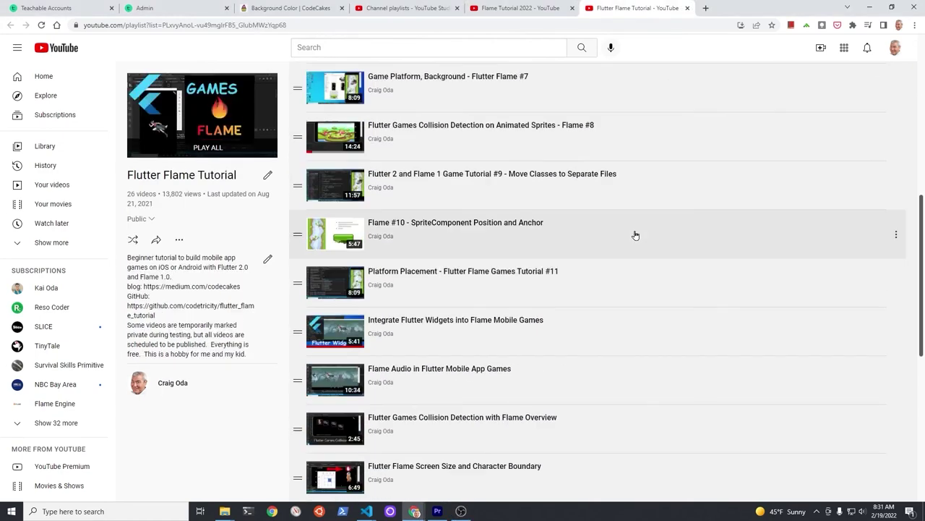
{"action": "scroll", "coordinate": [635, 237], "scroll_direction": "down", "scroll_amount": 2}
{"action": "scroll", "coordinate": [636, 237], "scroll_direction": "down", "scroll_amount": 2}
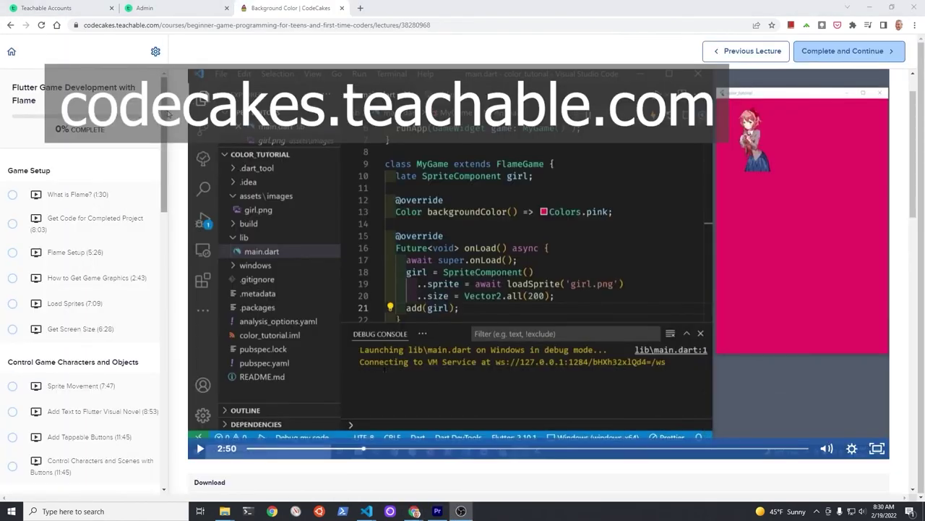
{"action": "scroll", "coordinate": [143, 348], "scroll_direction": "down", "scroll_amount": 10}
{"action": "scroll", "coordinate": [142, 348], "scroll_direction": "down", "scroll_amount": 3}
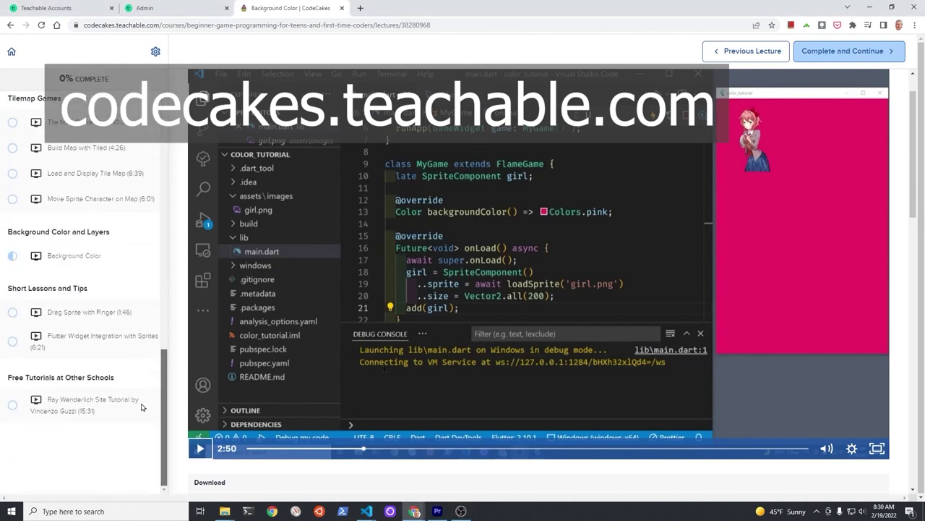